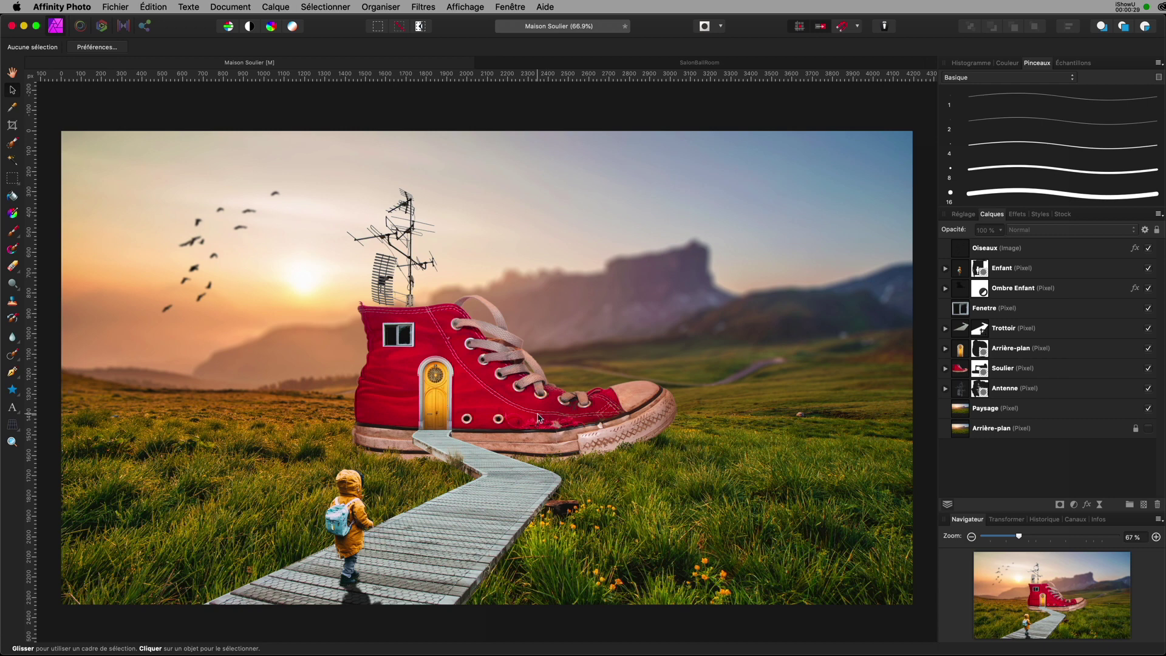
Add a Luminosité/Contraste adjustment layer for the shoe and nest it inside the Soulier layer above its mask.
left_click(519, 414)
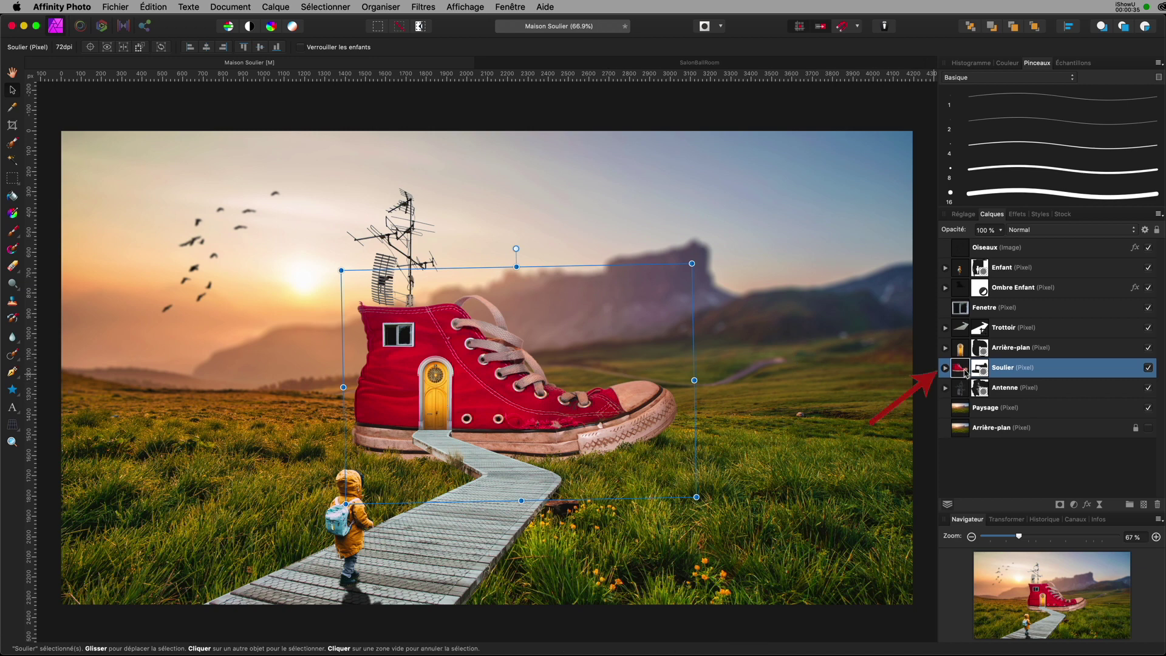
left_click(945, 368)
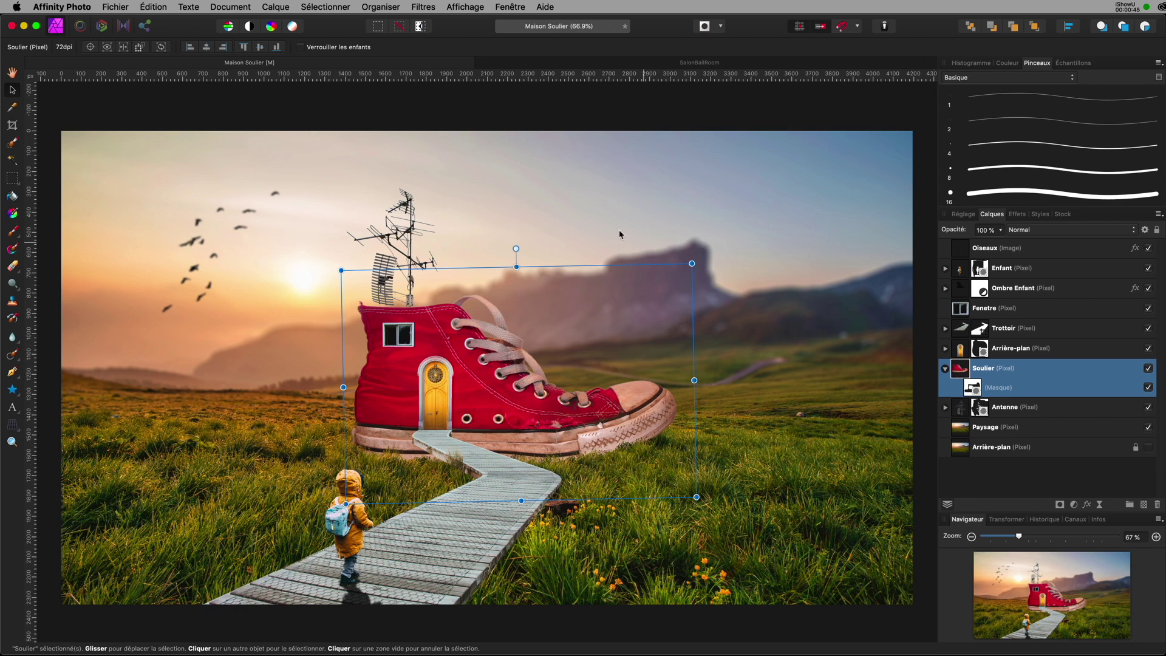
left_click(278, 7)
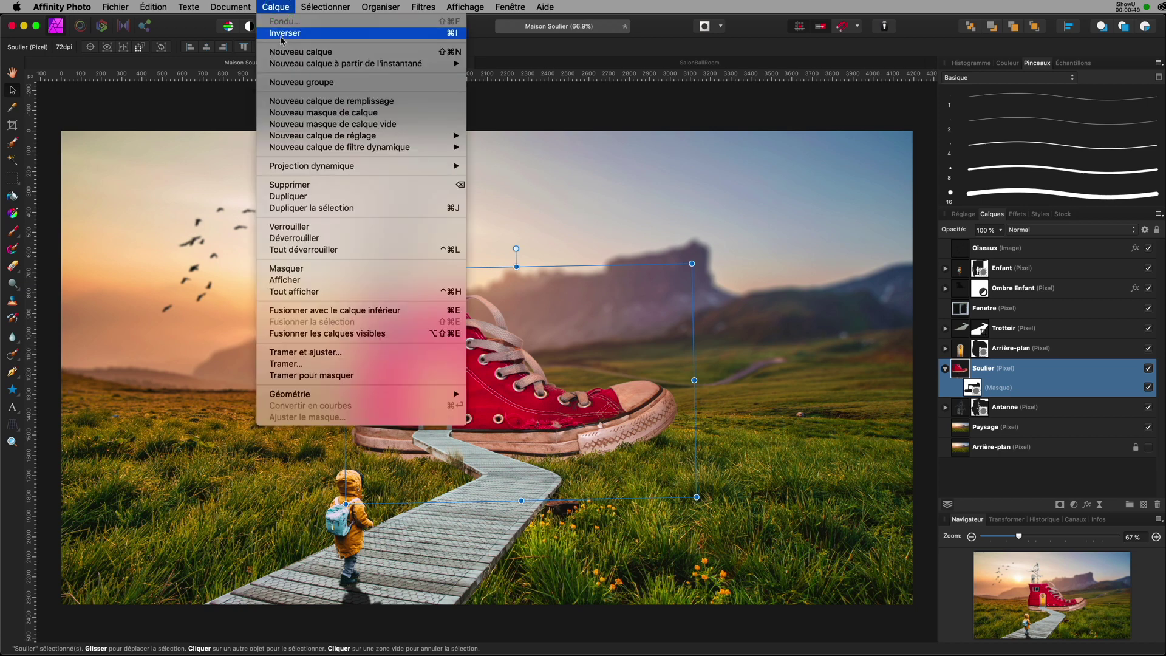
mouse_move(315, 138)
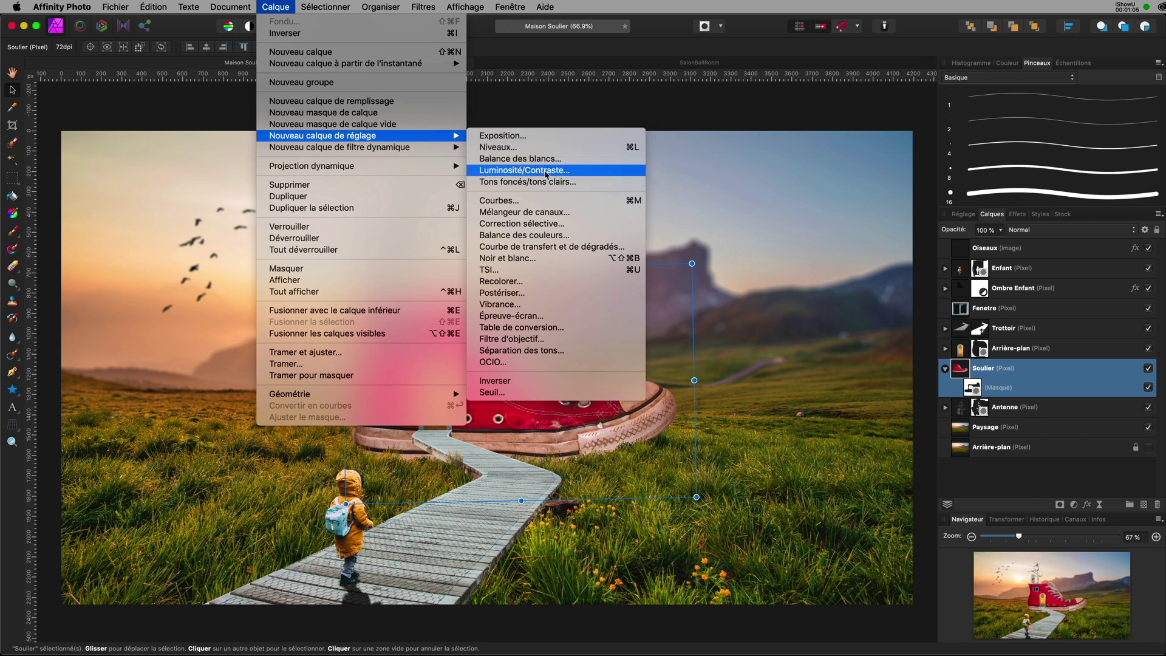
left_click(545, 174)
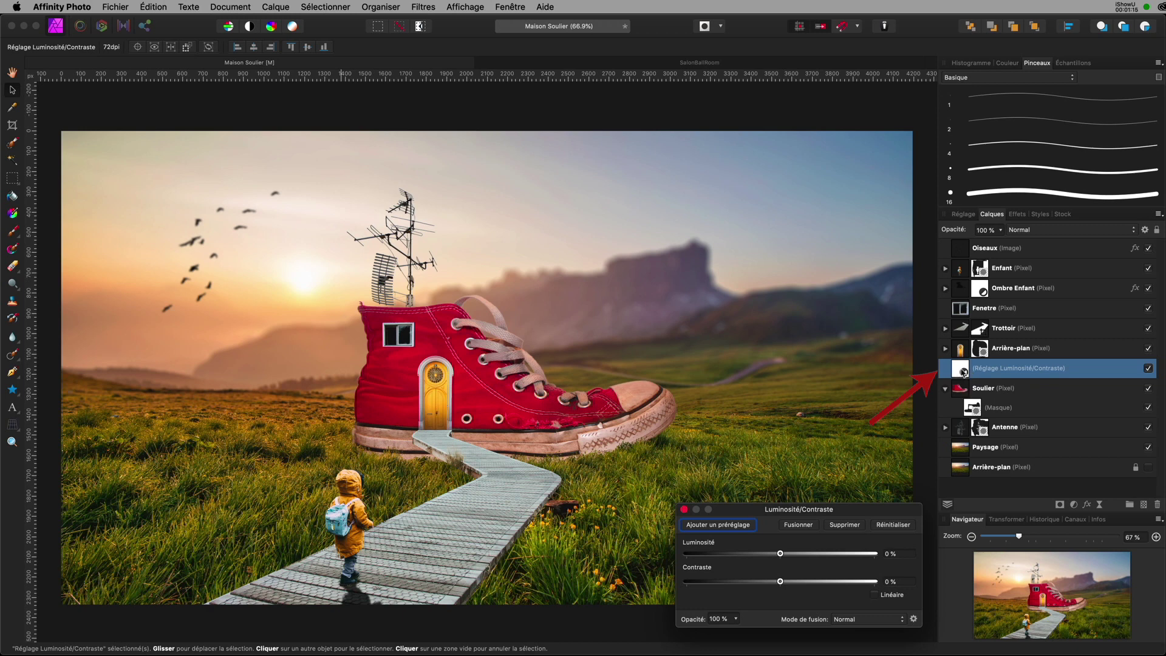
left_click(965, 372)
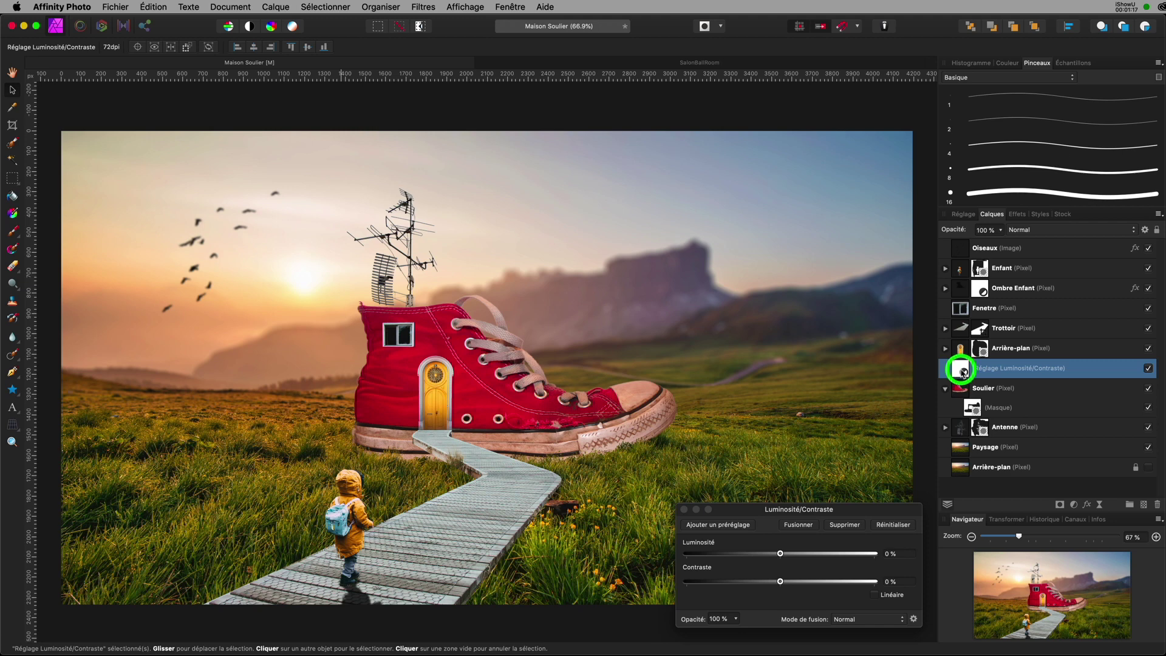
left_click_drag(965, 373, 969, 392)
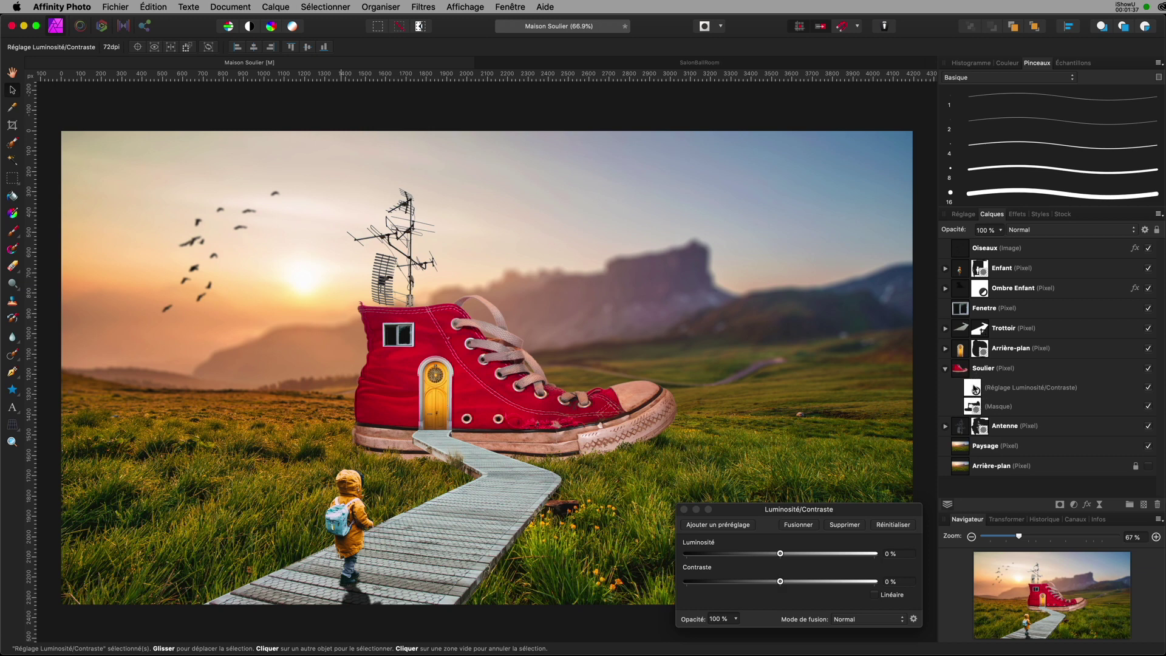
Set the brightness of the Soulier layer's nested Luminosité/Contraste adjustment to -59 %.
left_click(975, 389)
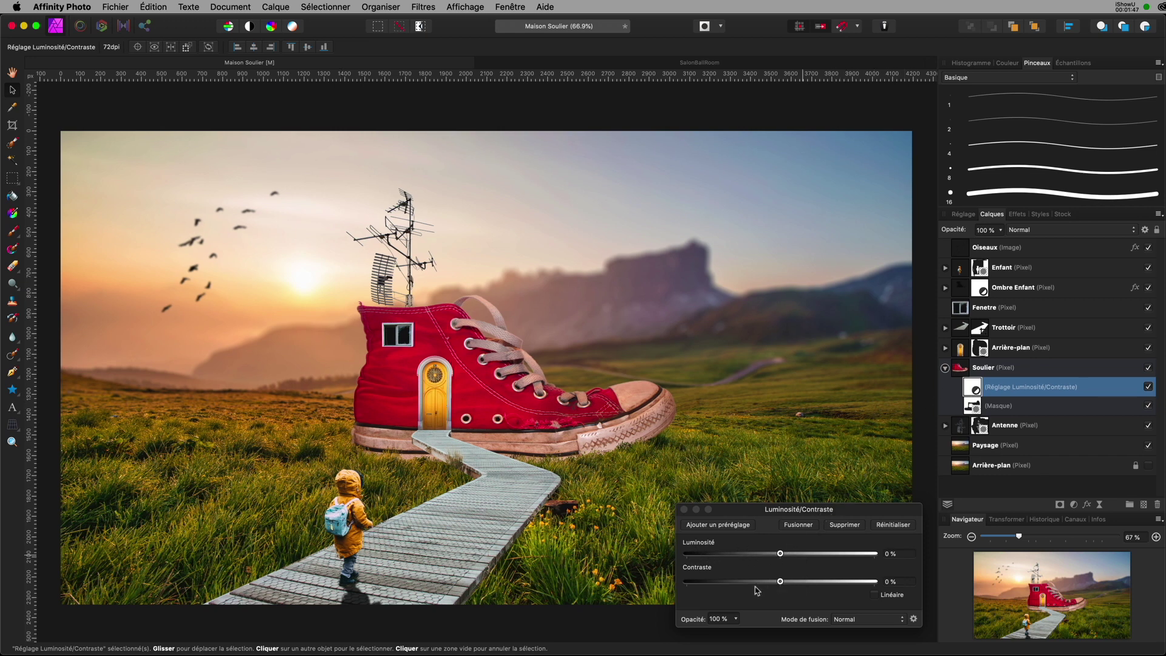
left_click(781, 554)
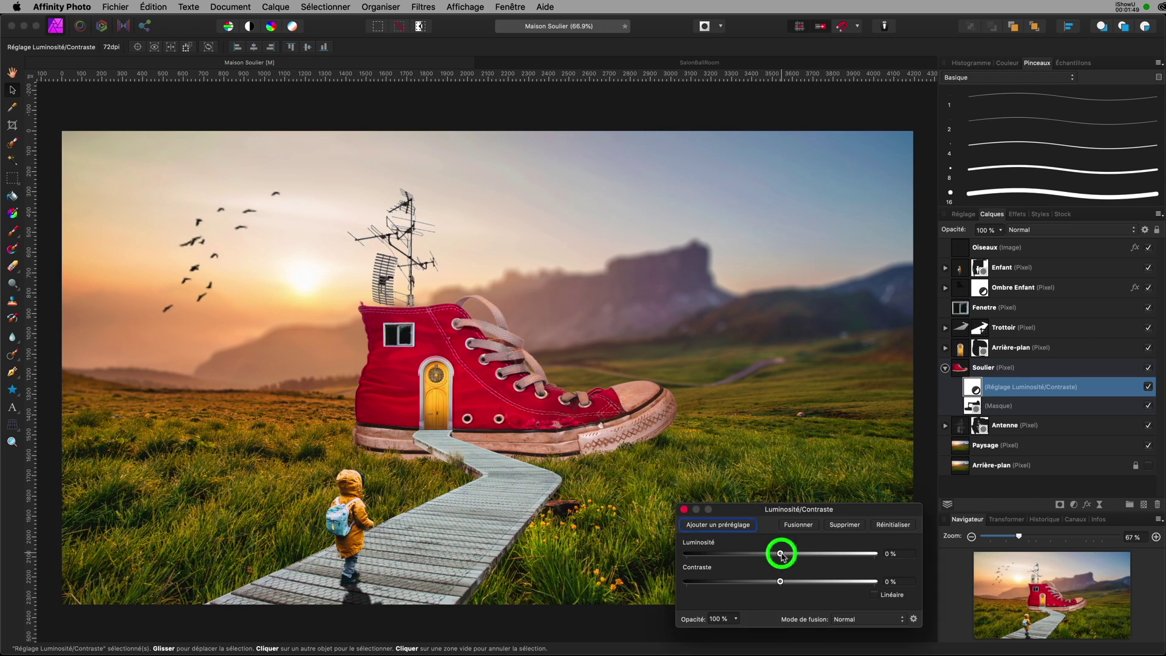
left_click_drag(781, 554, 724, 554)
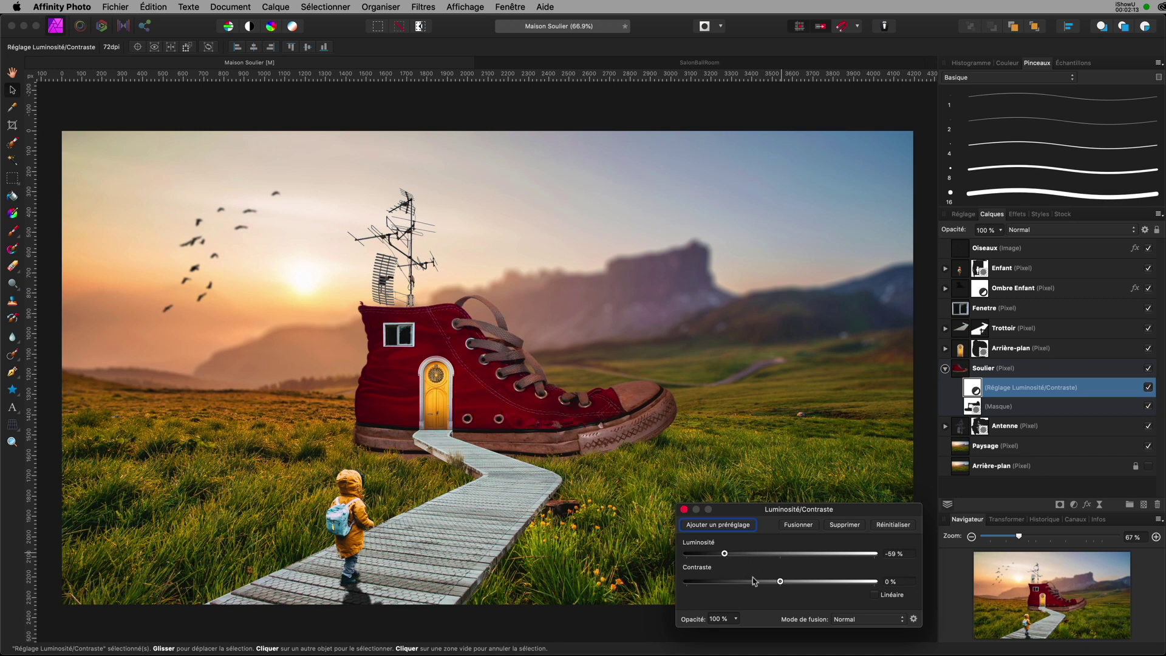
left_click(685, 510)
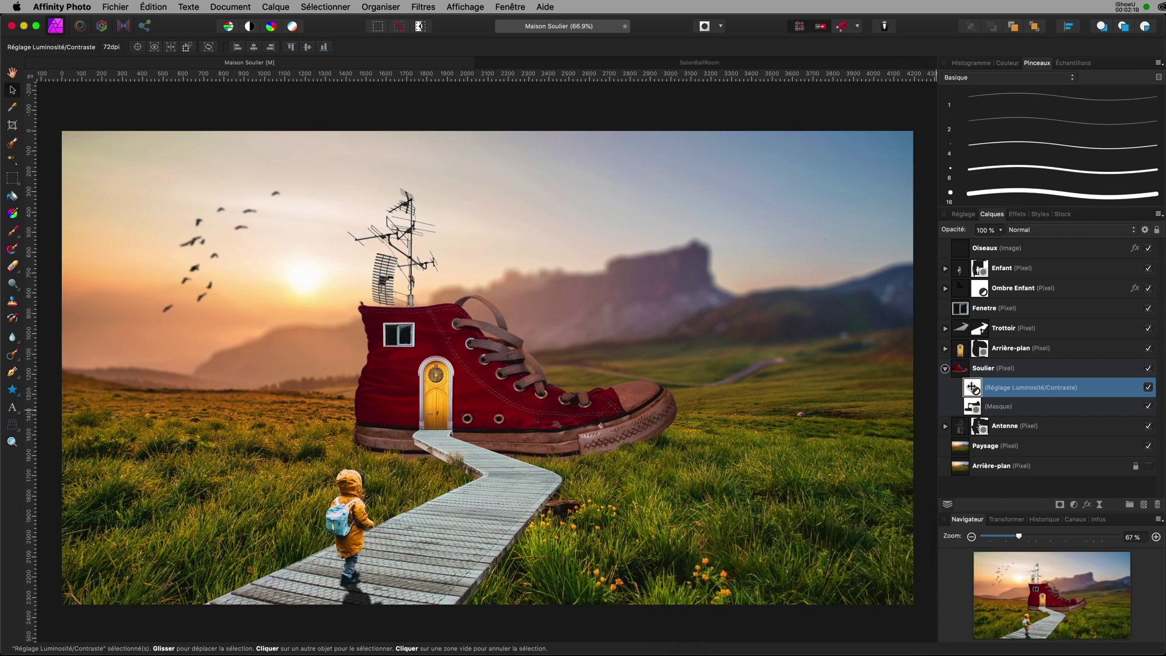
Paint black with the brush on the Soulier adjustment's mask along the shoe's upper edge, from the toe up to the laces.
left_click(972, 387)
left_click(972, 389)
left_click(14, 232)
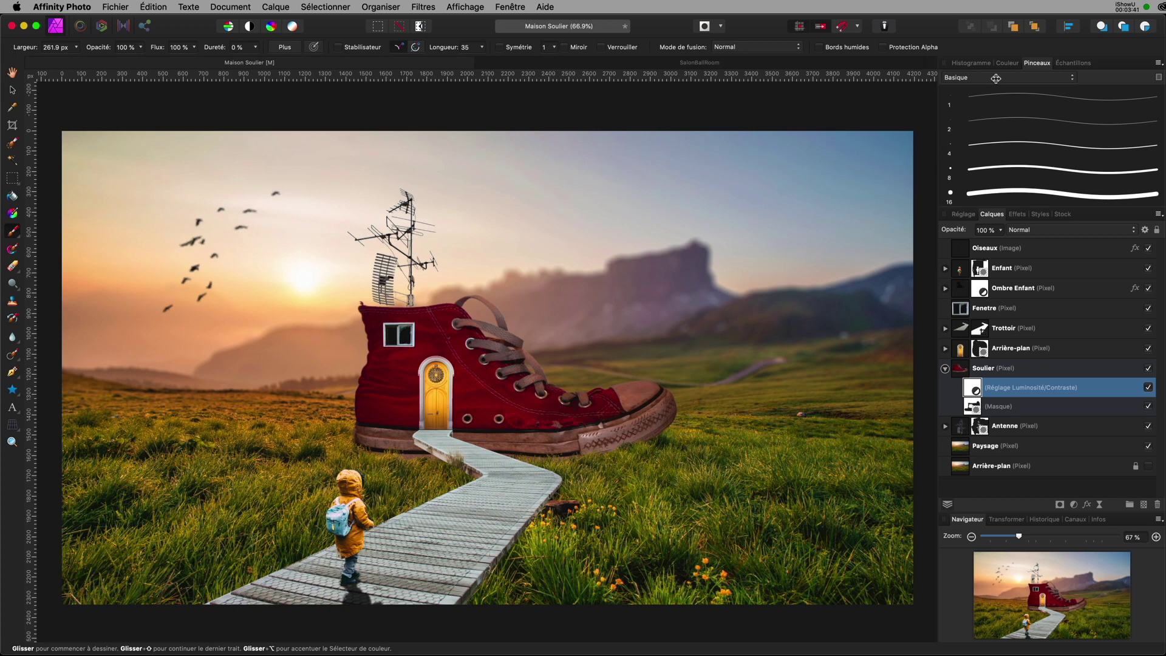
left_click(1005, 62)
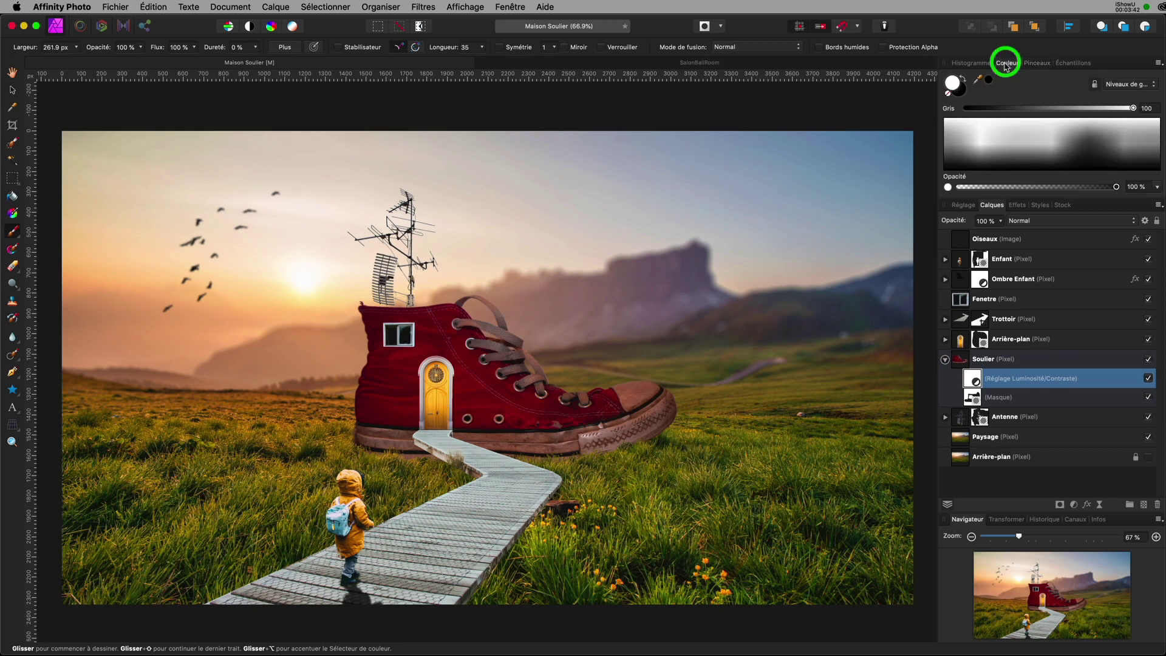
left_click(962, 79)
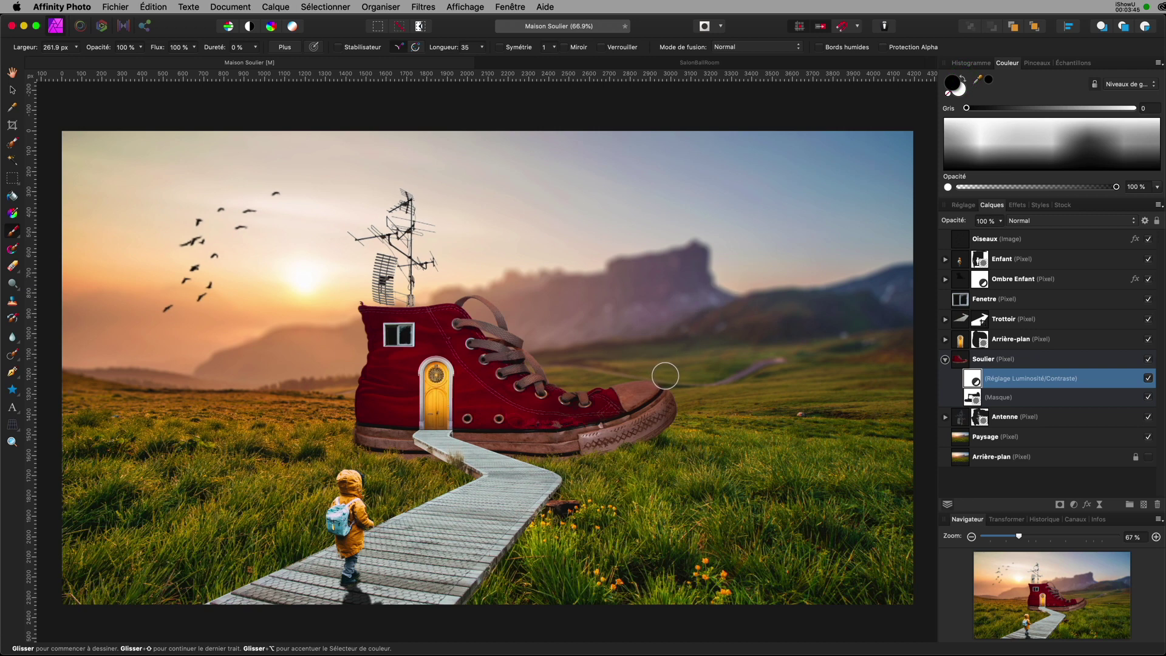
mouse_move(665, 376)
left_mouse_down()
mouse_move(563, 385)
mouse_move(530, 319)
mouse_move(480, 289)
mouse_move(458, 290)
mouse_move(528, 293)
left_mouse_up()
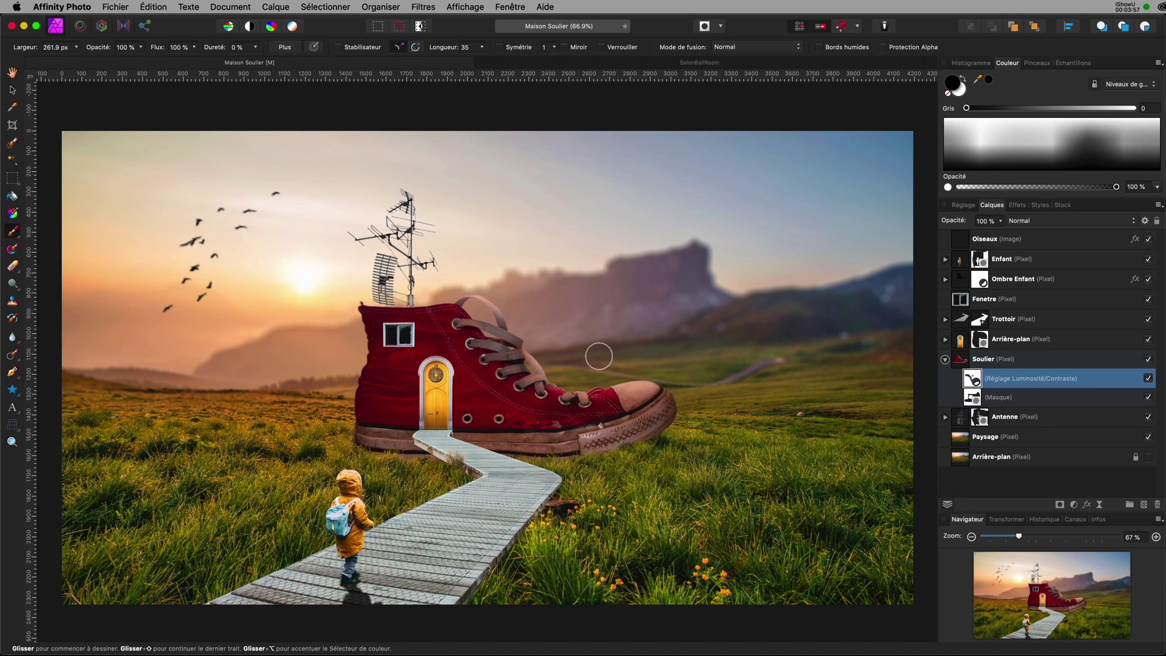
mouse_move(681, 366)
left_mouse_down()
mouse_move(554, 382)
mouse_move(595, 384)
mouse_move(546, 369)
mouse_move(521, 325)
mouse_move(465, 295)
left_mouse_up()
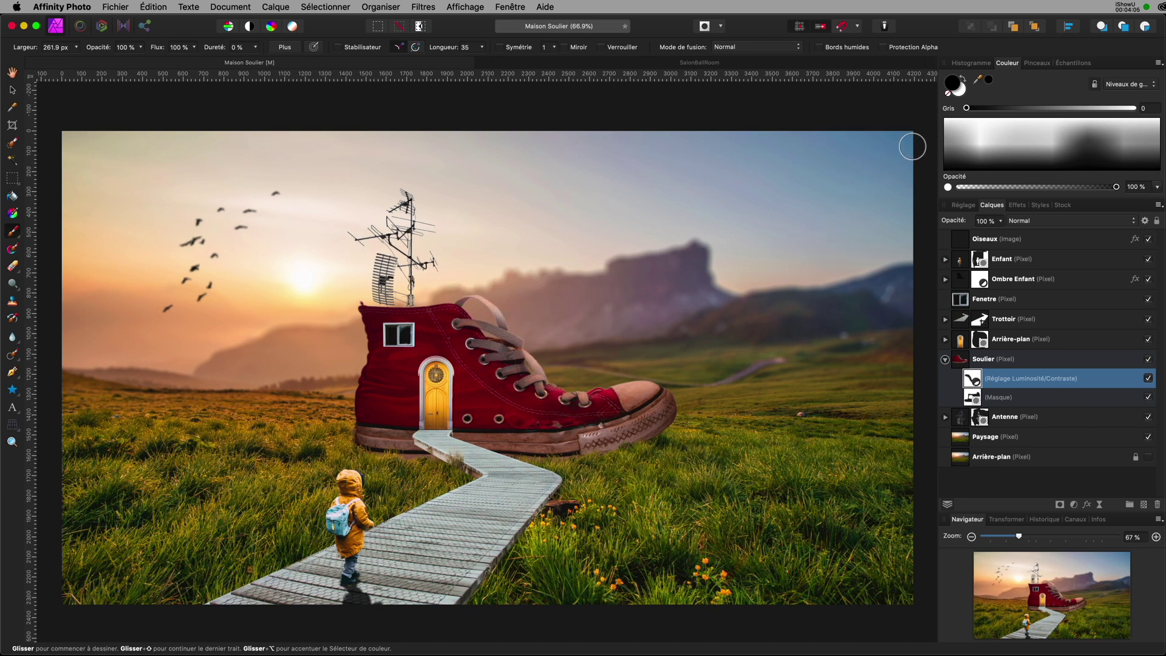
Refine the Soulier adjustment's mask around the toe and laces with alternating white and black brush strokes, then collapse the layer.
left_click(966, 81)
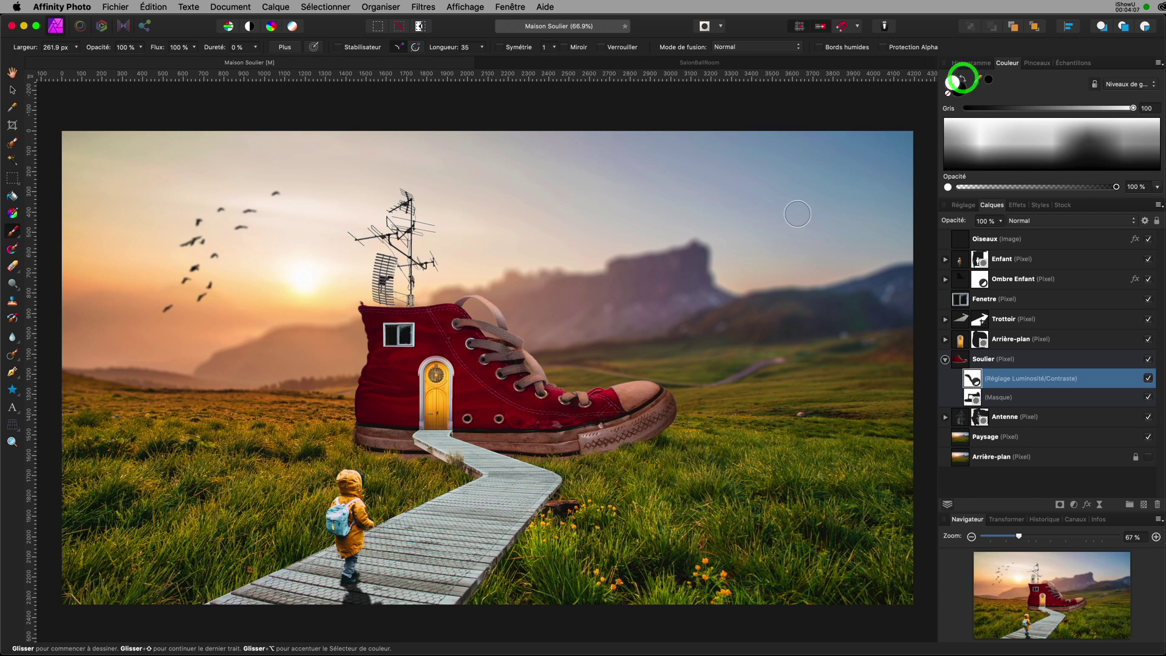
mouse_move(708, 386)
left_mouse_down()
mouse_move(561, 410)
mouse_move(497, 360)
mouse_move(489, 333)
mouse_move(478, 341)
mouse_move(501, 340)
mouse_move(524, 384)
mouse_move(565, 402)
left_mouse_up()
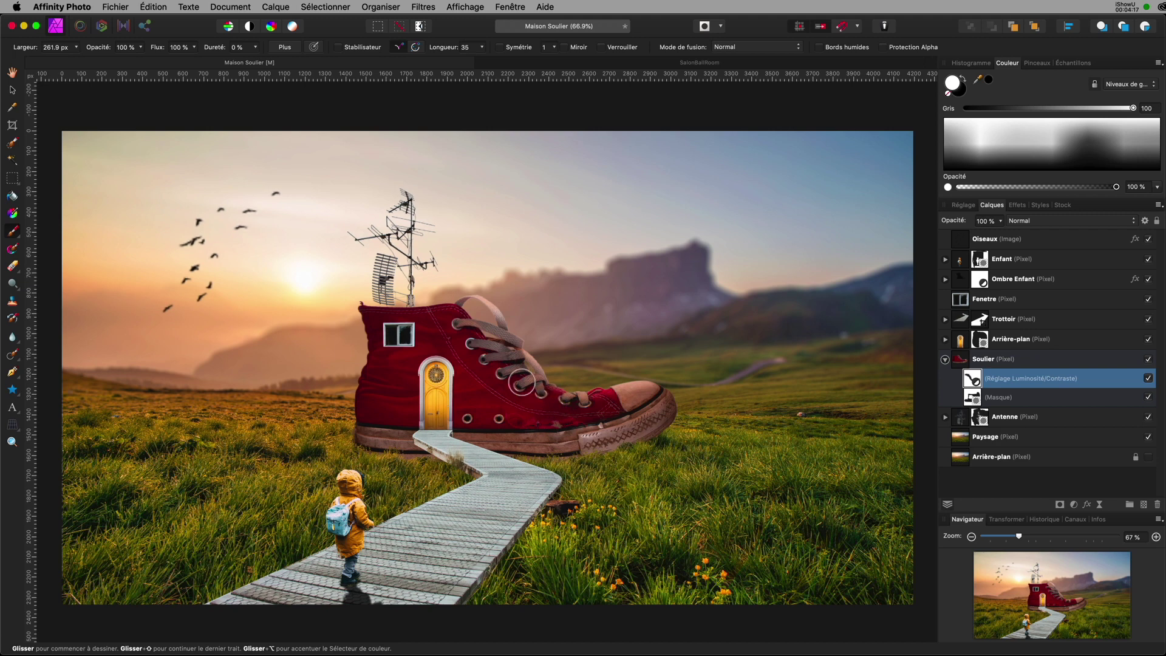
left_click_drag(501, 334, 494, 328)
left_click(962, 79)
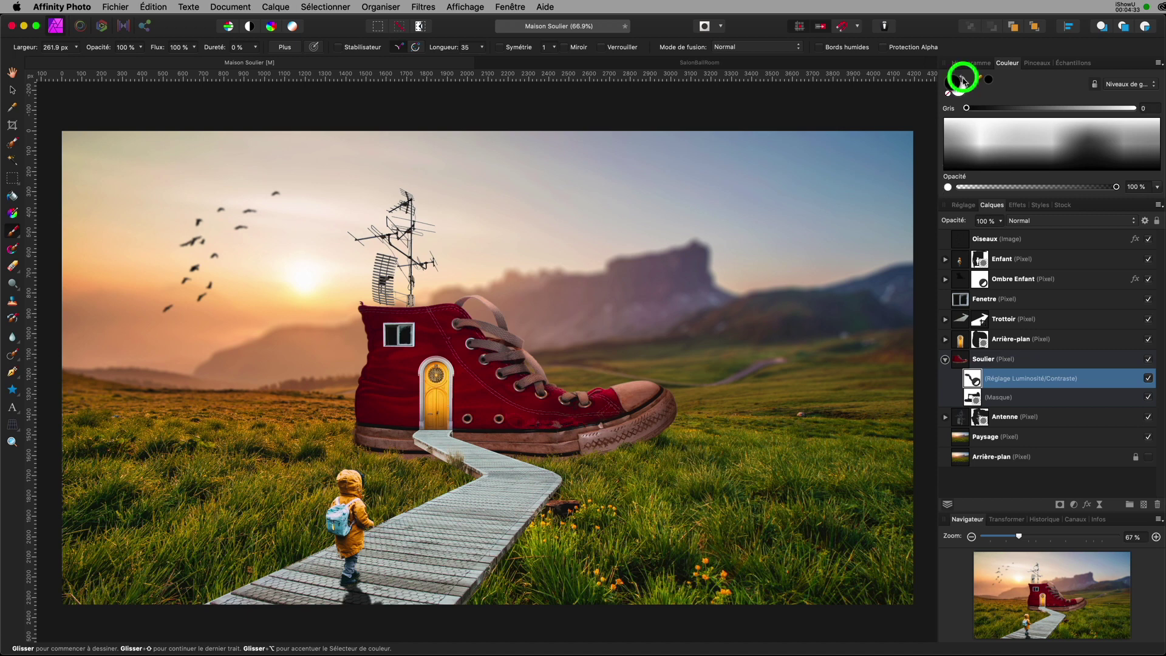
left_click_drag(653, 377, 569, 381)
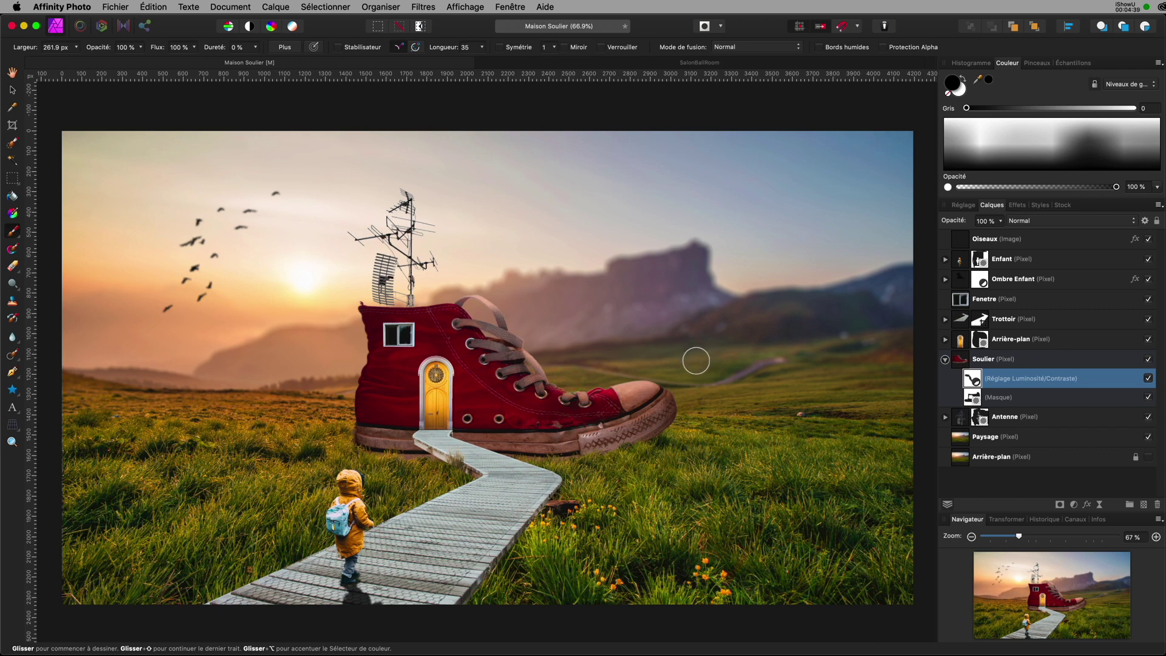
key("x")
left_click_drag(672, 391, 570, 411)
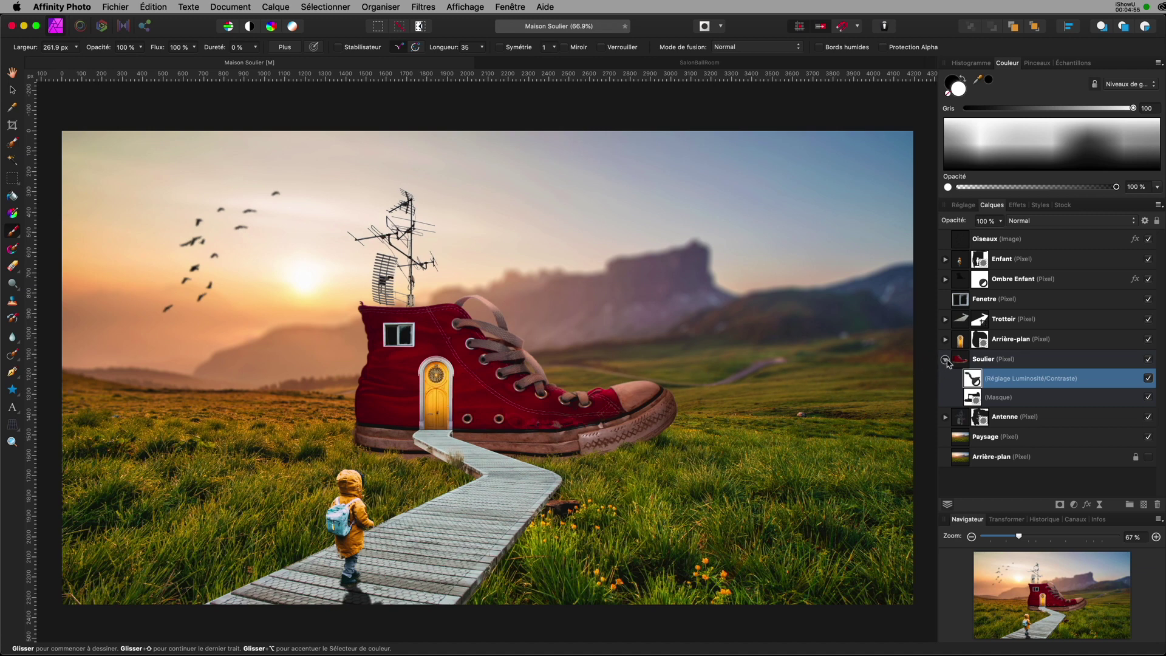
left_click(946, 360)
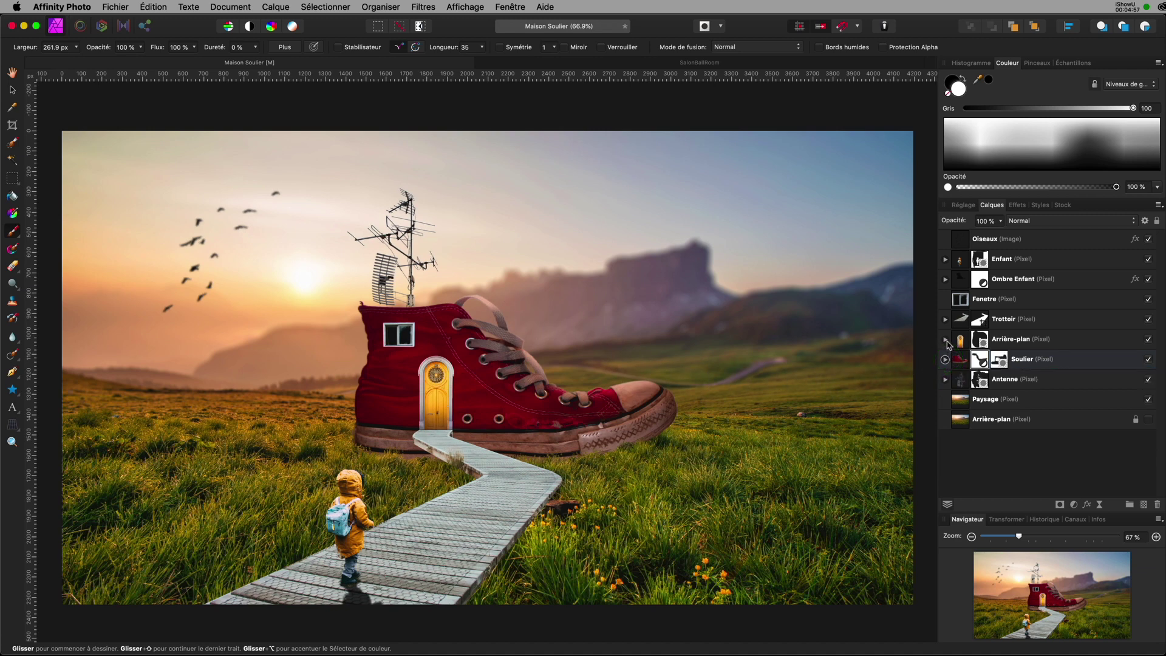
Add a Luminosité/Contraste adjustment layer for the door and nest it inside the door's Arrière-plan layer above its mask.
left_click(959, 339)
left_click(945, 339)
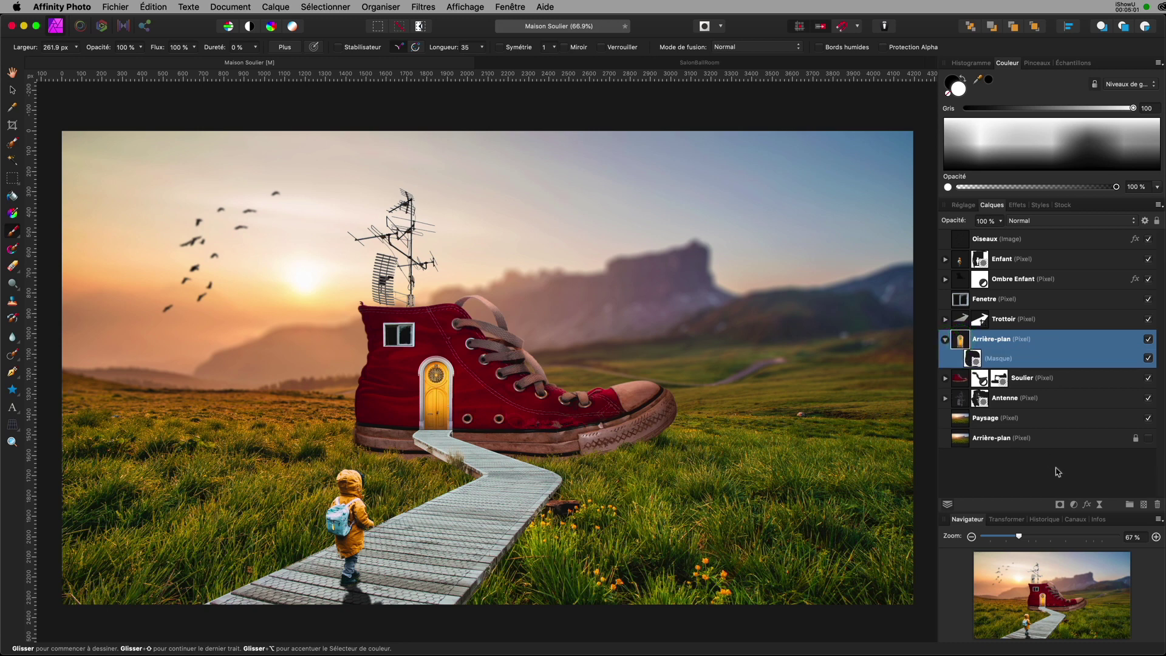
left_click(279, 7)
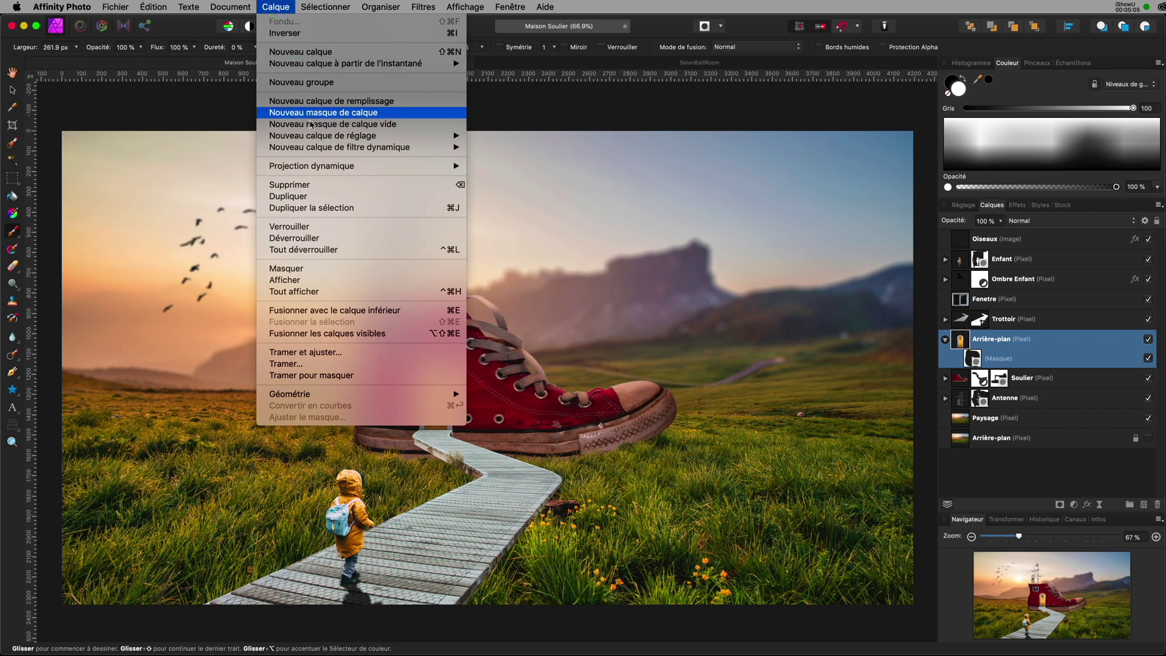
mouse_move(316, 139)
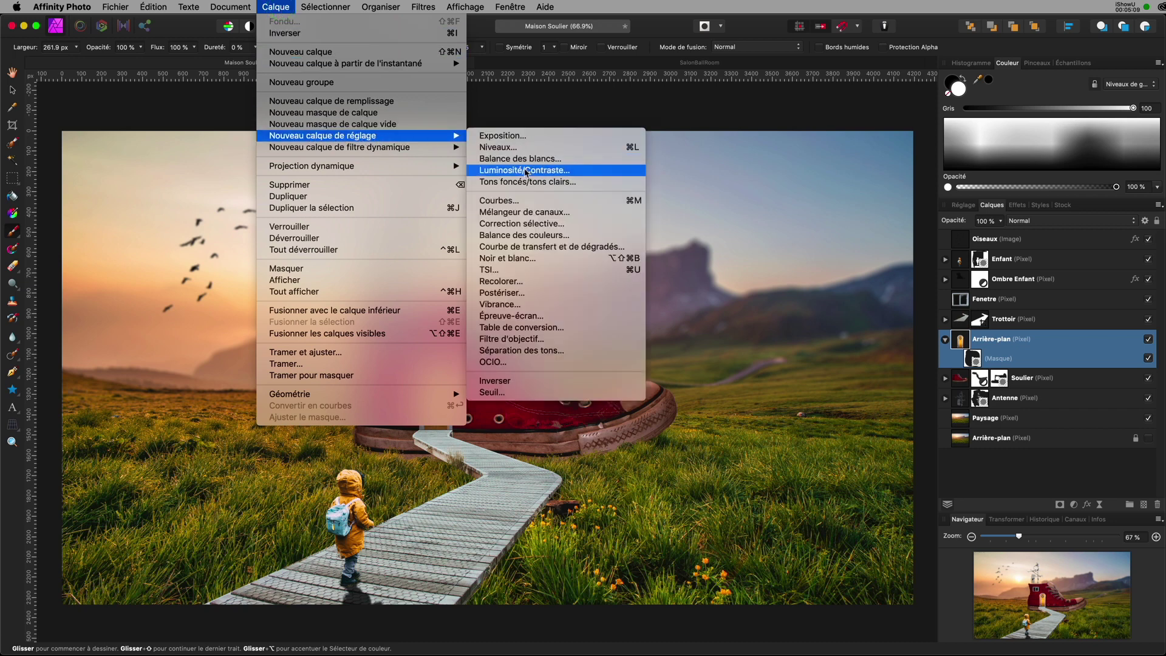
left_click(527, 170)
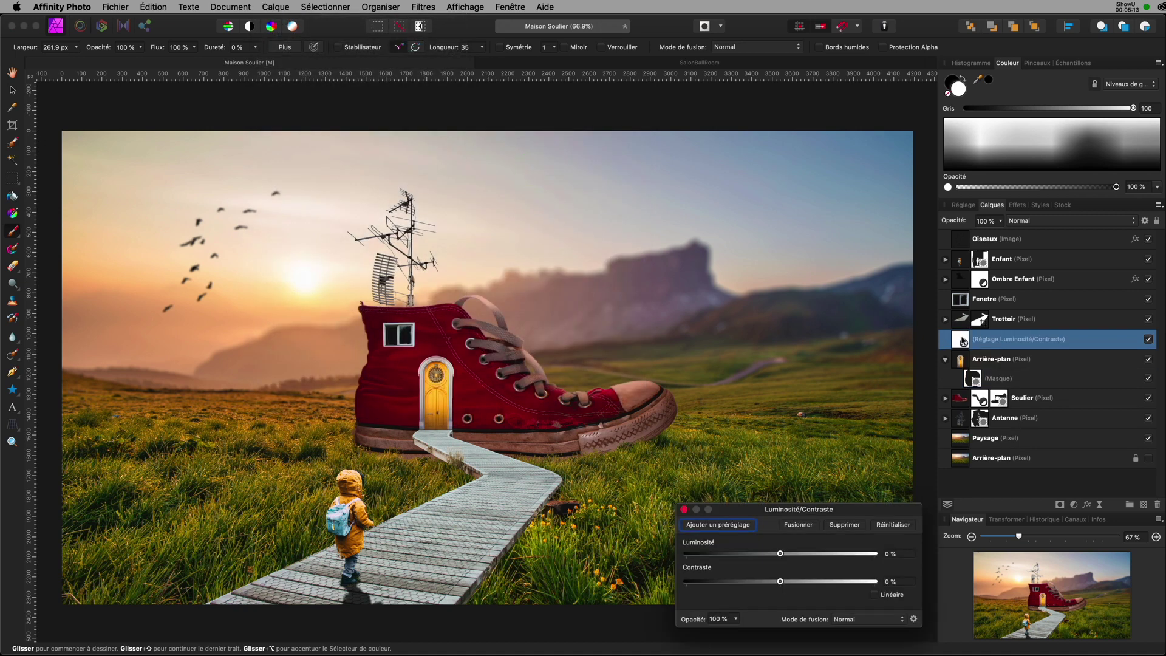
left_click(959, 340)
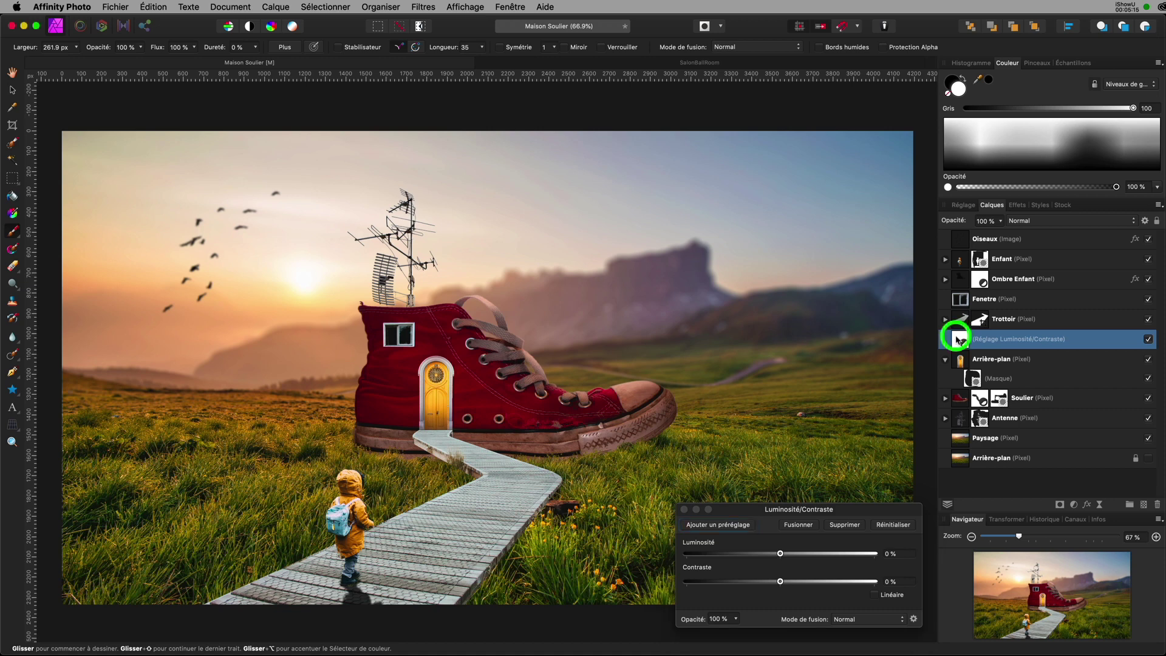
left_click_drag(958, 341, 966, 363)
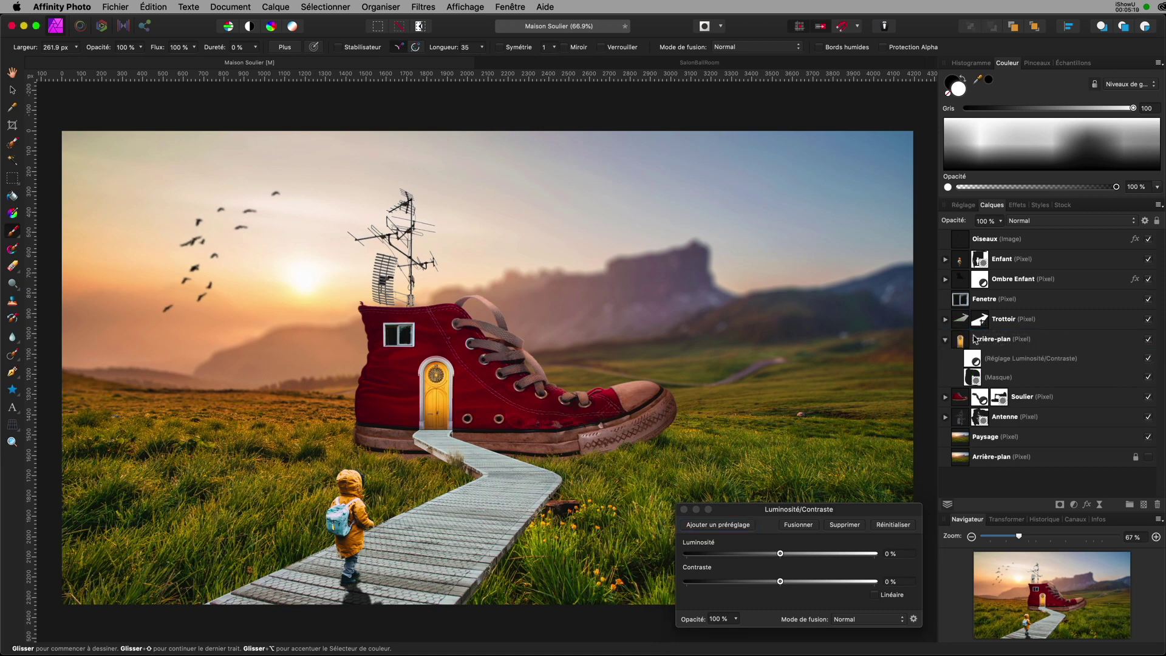
Rename the door's Arrière-plan layer as Porte.
left_click(961, 344)
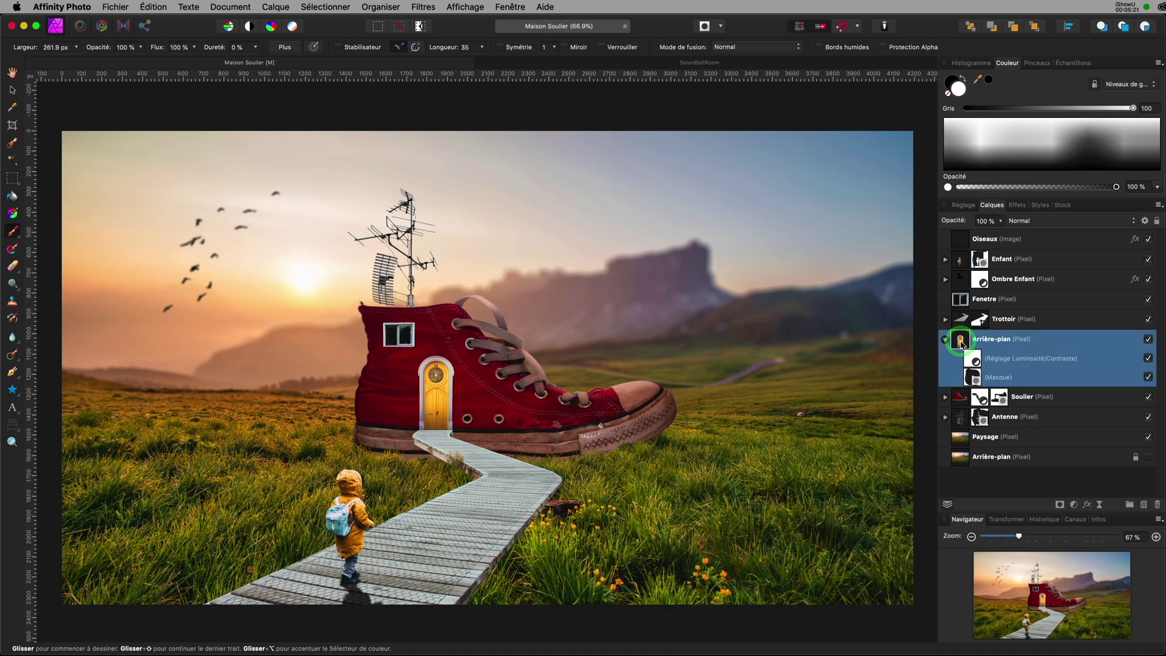
double_click(988, 339)
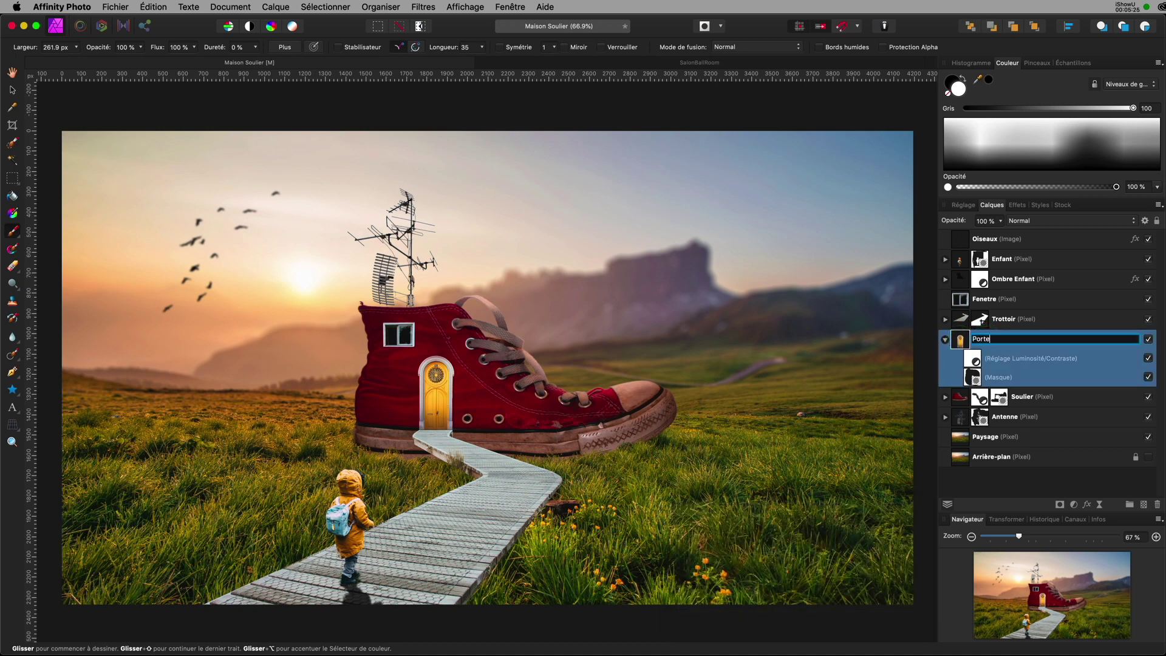
key("Return")
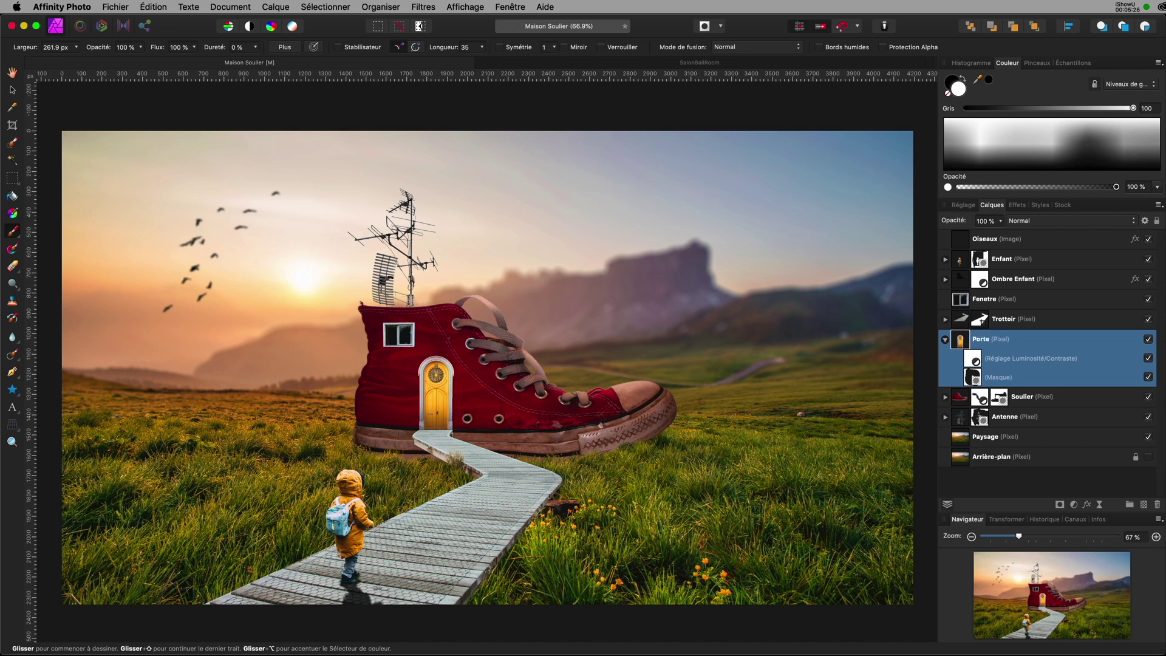
Reopen the Porte layer's Luminosité/Contraste adjustment and set its Luminosité to -70 %.
left_click(972, 359)
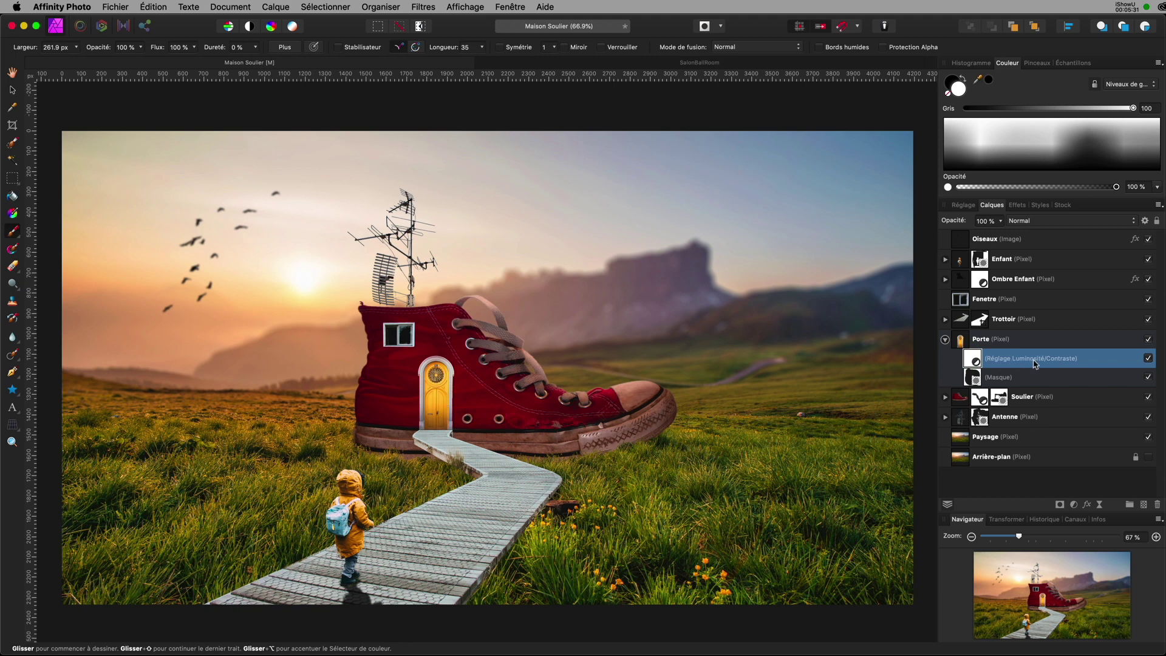
double_click(974, 359)
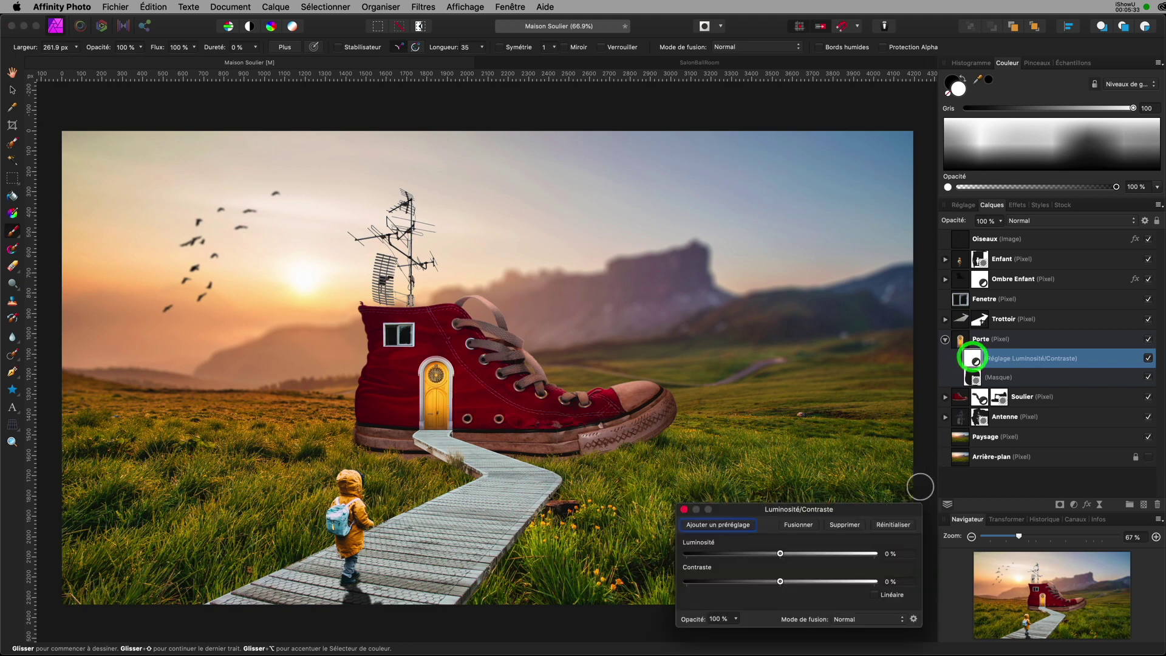
left_click_drag(770, 511, 744, 412)
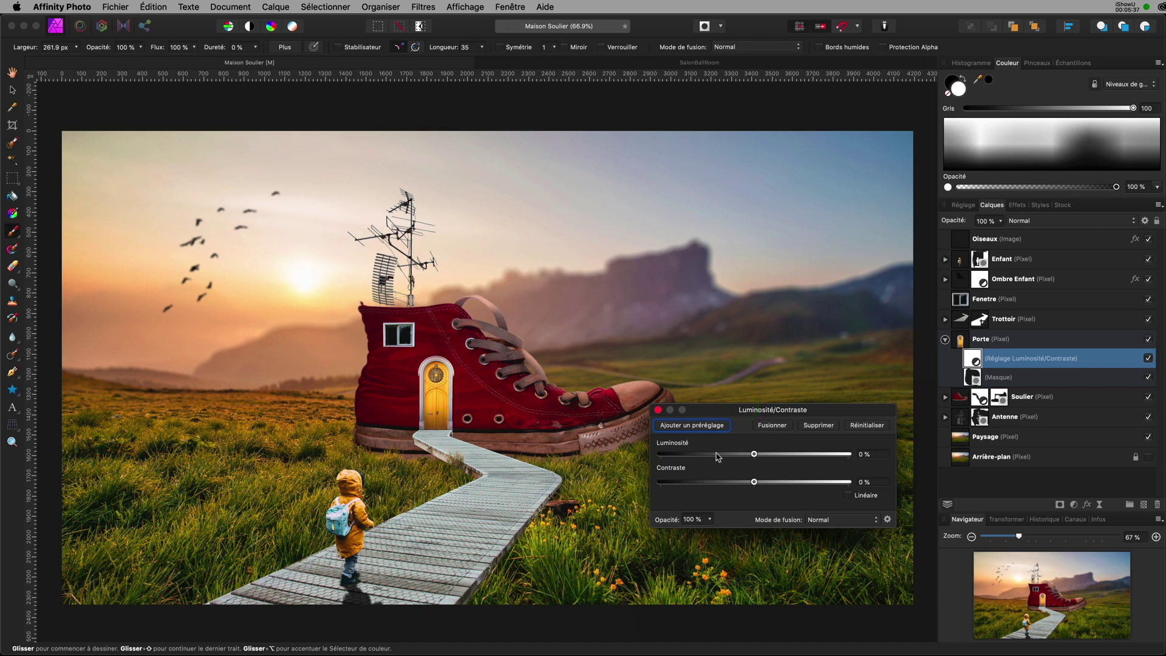
left_click_drag(710, 412, 717, 435)
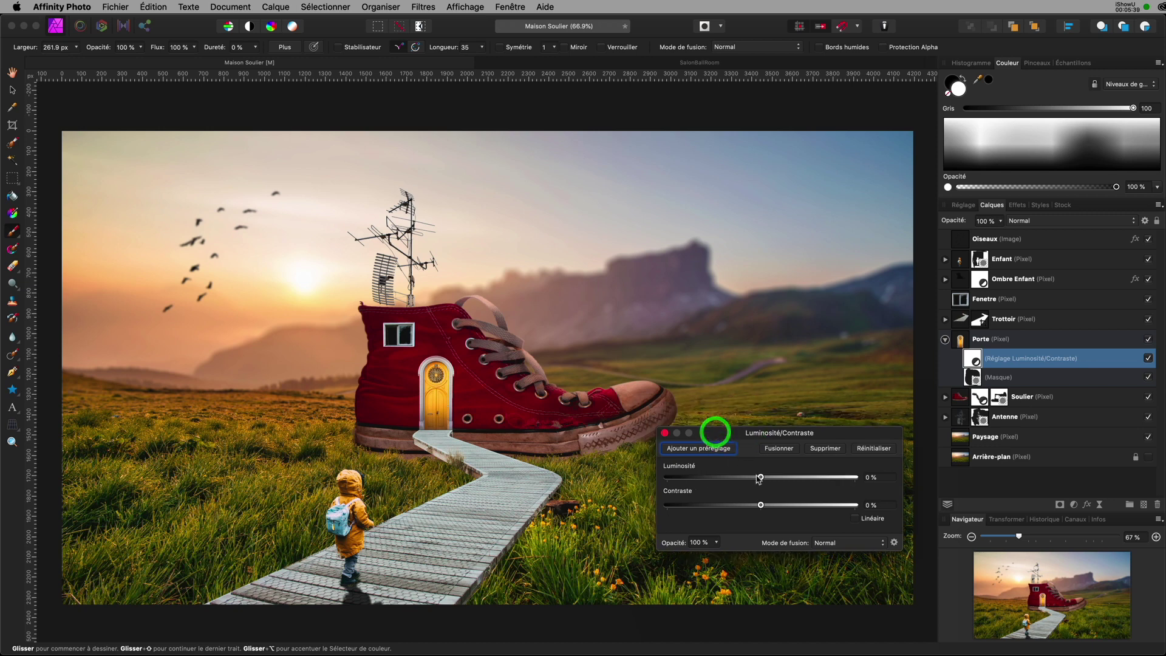
left_click(666, 434)
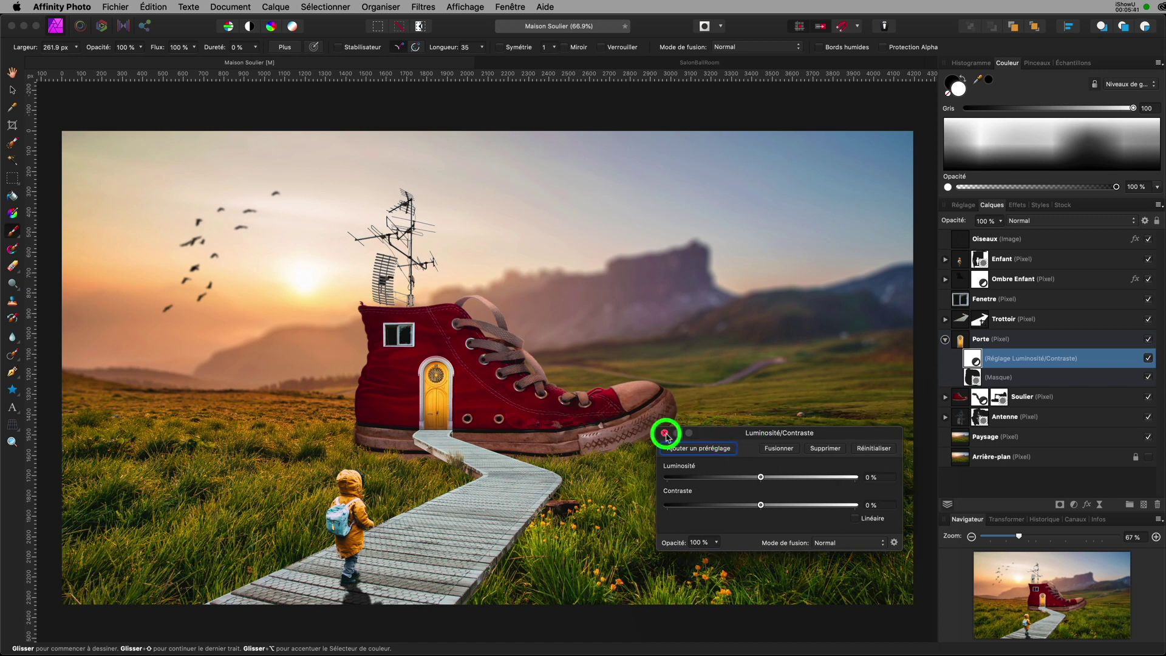
double_click(972, 358)
left_click_drag(764, 480, 686, 479)
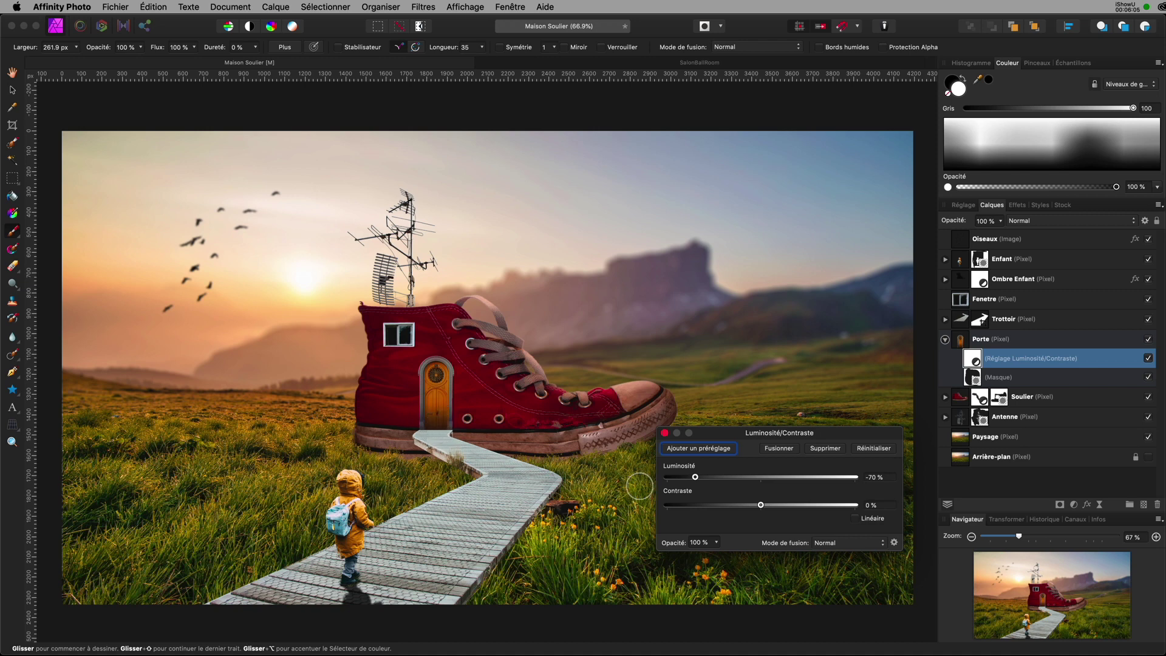
left_click(665, 433)
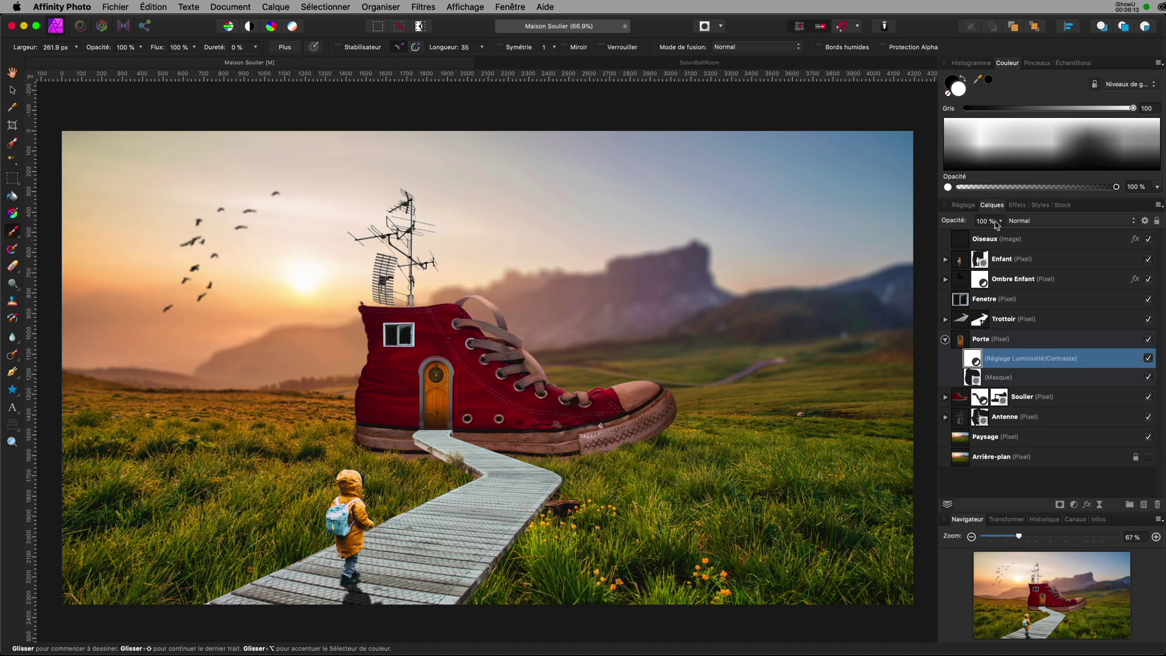
Enlarge the brush to 458 px and paint black across the door's base on the Porte adjustment's mask.
left_click(963, 78)
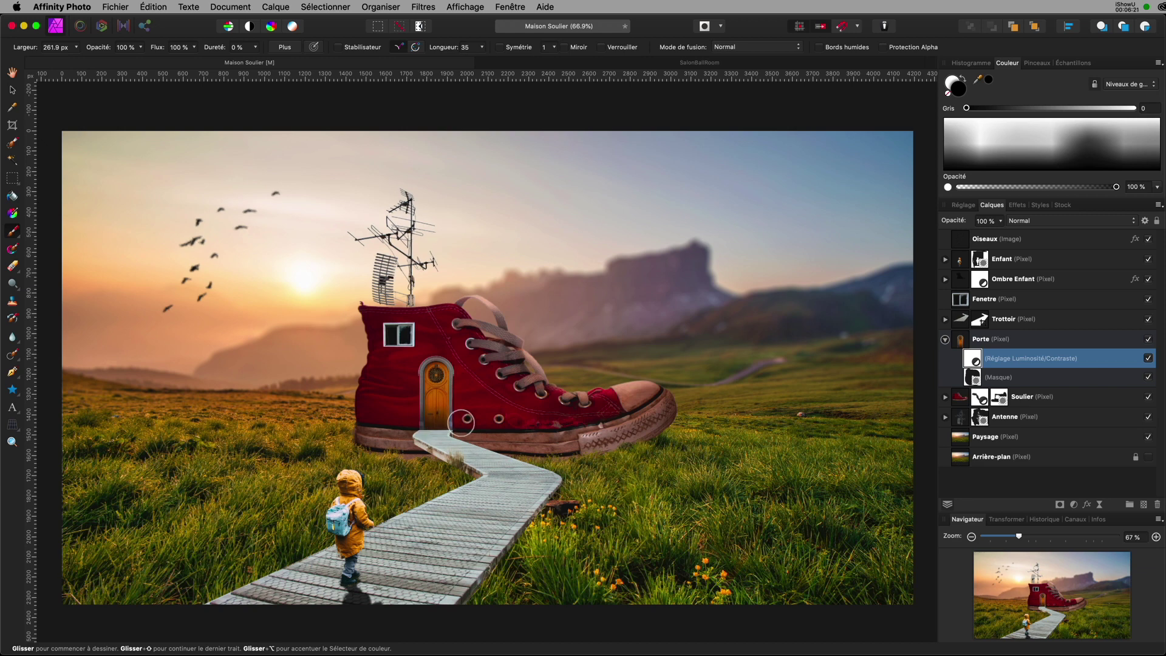
key("bracketright")
key("bracketright")
key("bracketright")
key("bracketright")
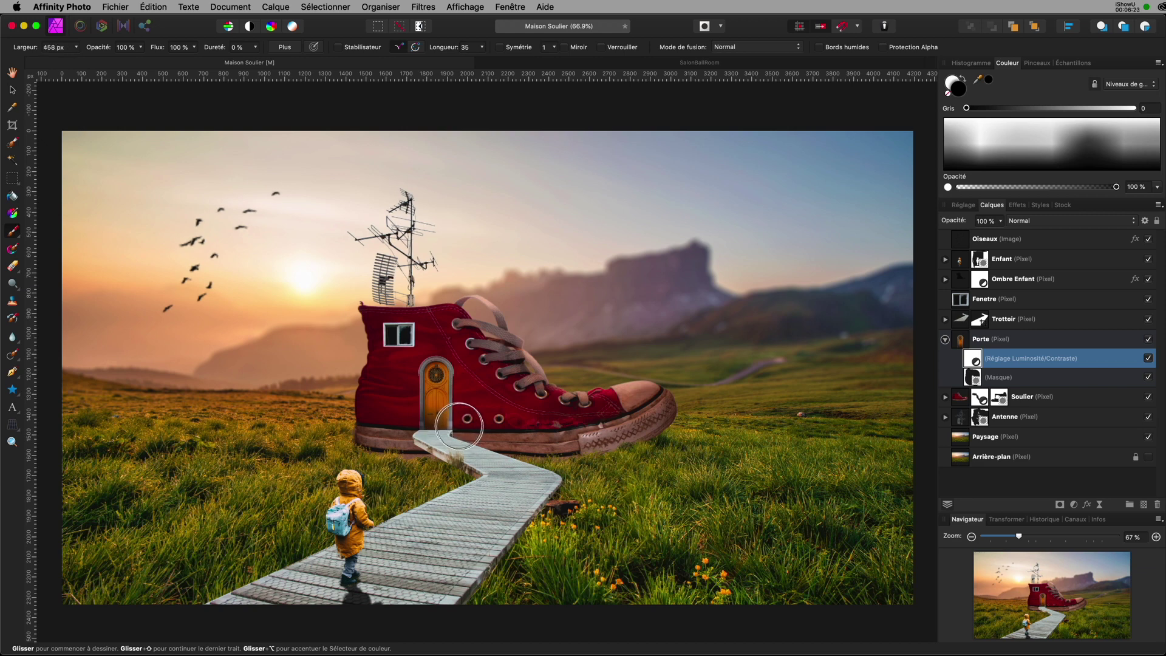
left_click_drag(461, 424, 378, 437)
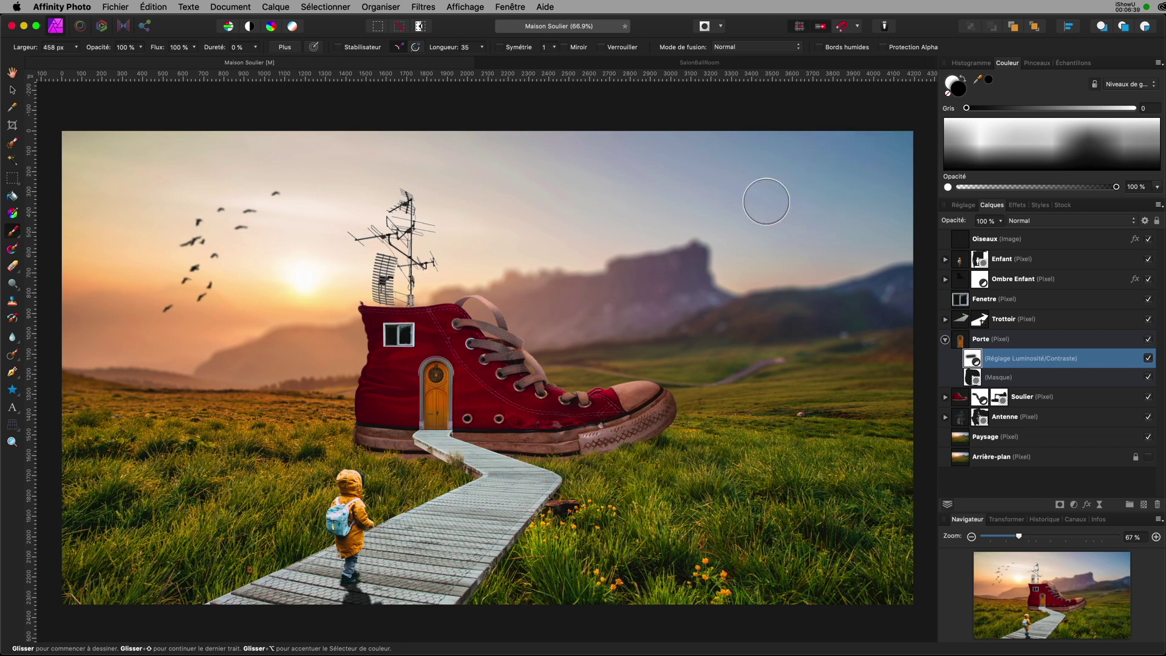
Paint white on the Porte adjustment's mask at both lower corners of the door to restore the darkening there.
key("x")
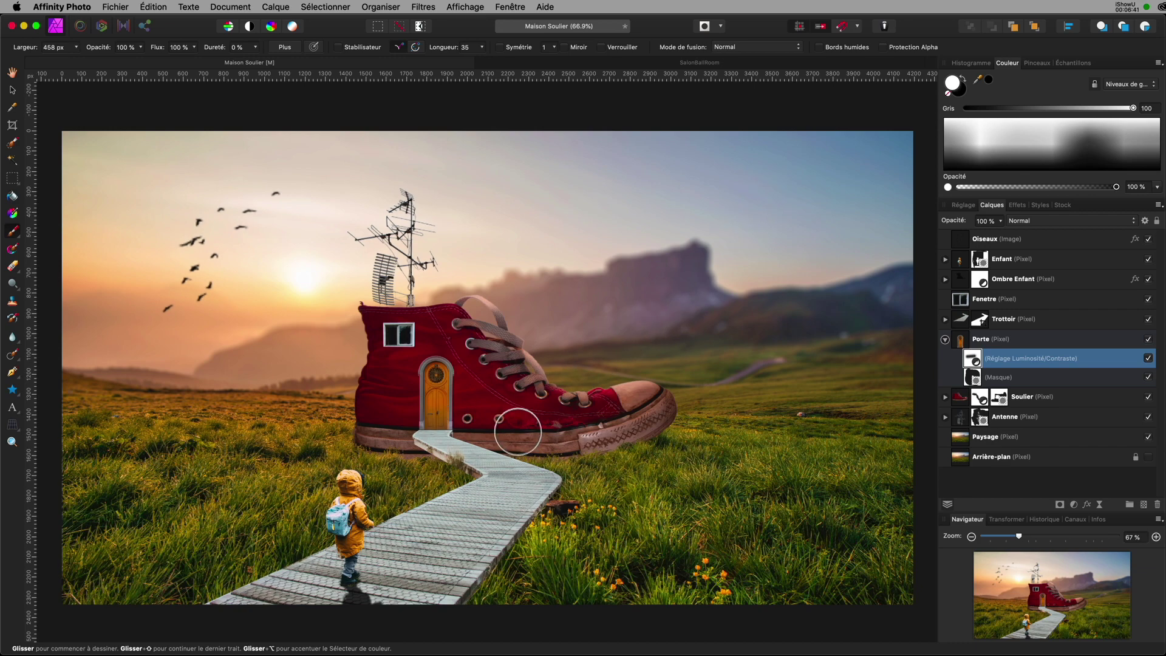
left_click_drag(516, 432, 478, 425)
scroll(457, 427, "up", 6)
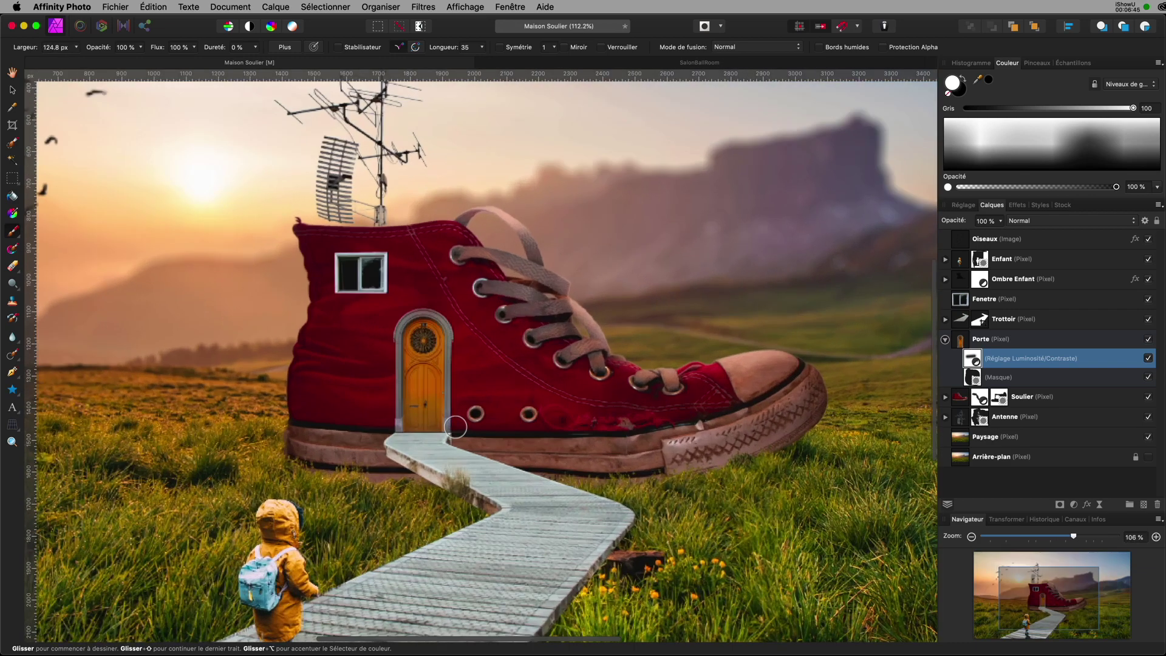
left_click_drag(459, 425, 456, 438)
left_click_drag(254, 436, 279, 418)
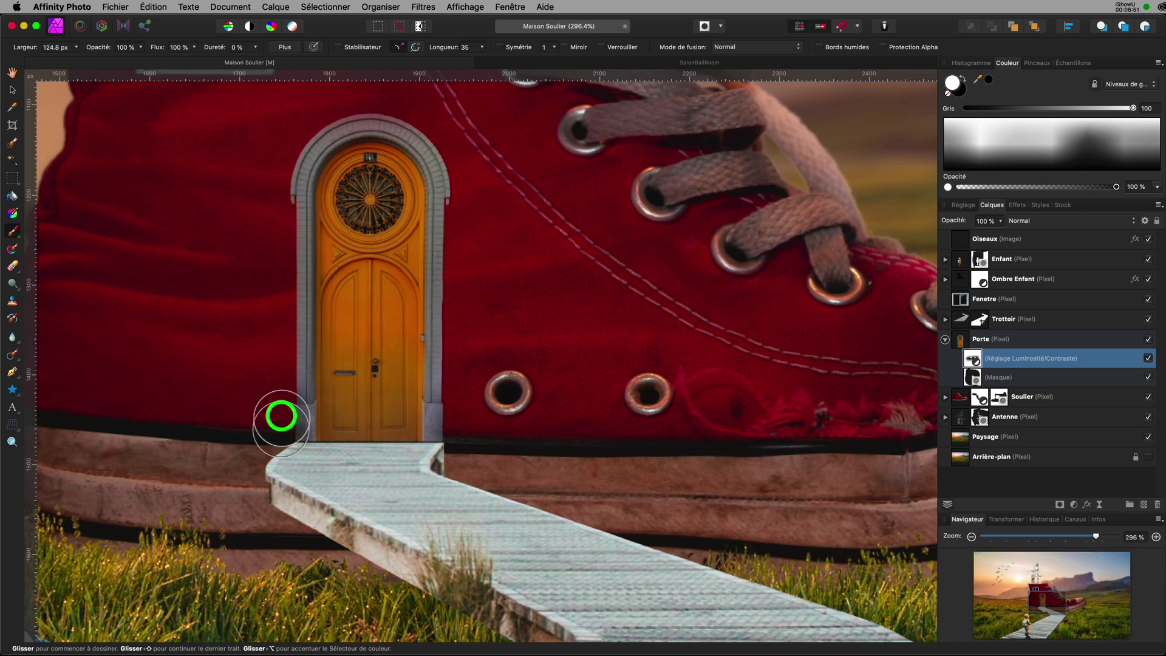
left_click(436, 430)
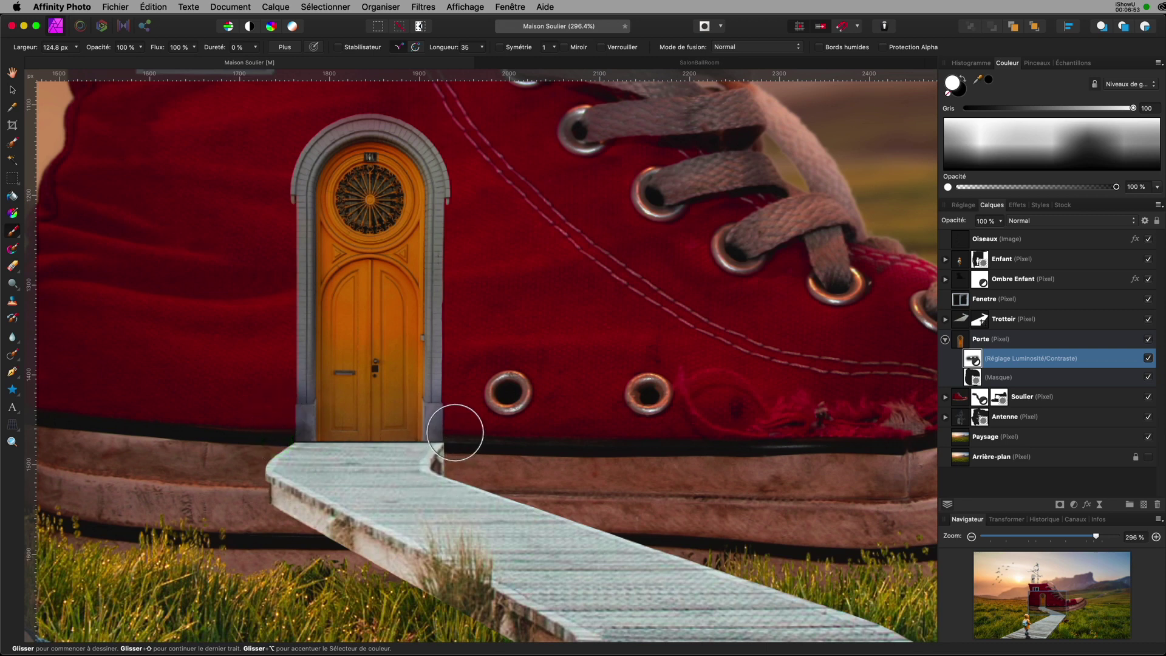
left_click_drag(455, 432, 453, 449)
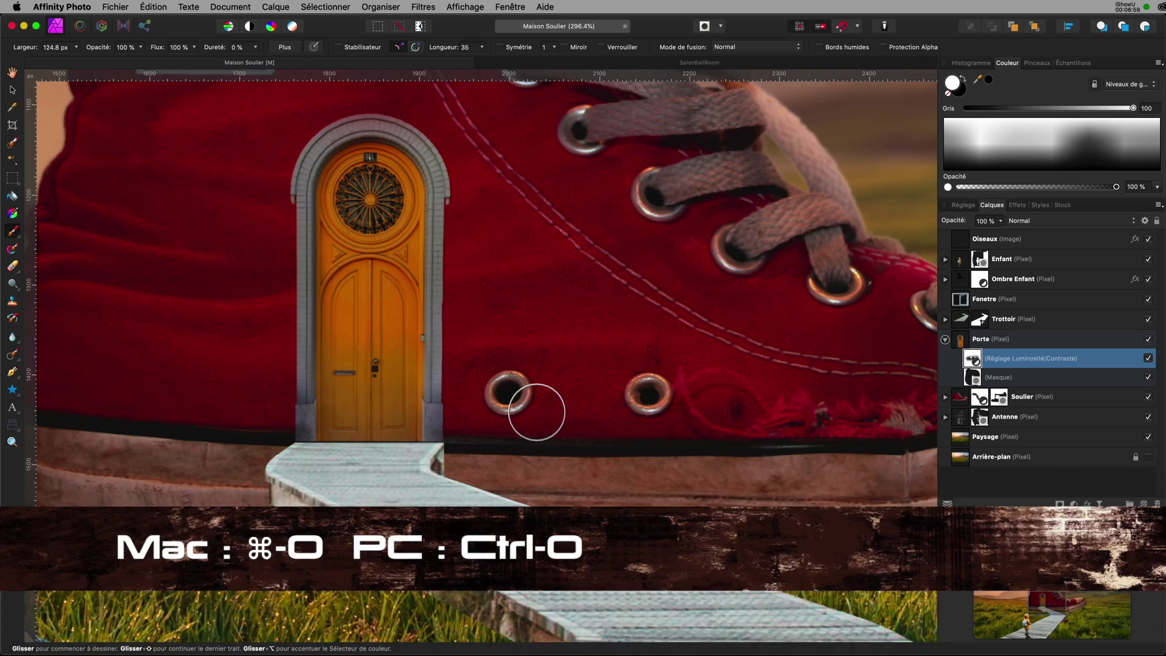
key("super+0")
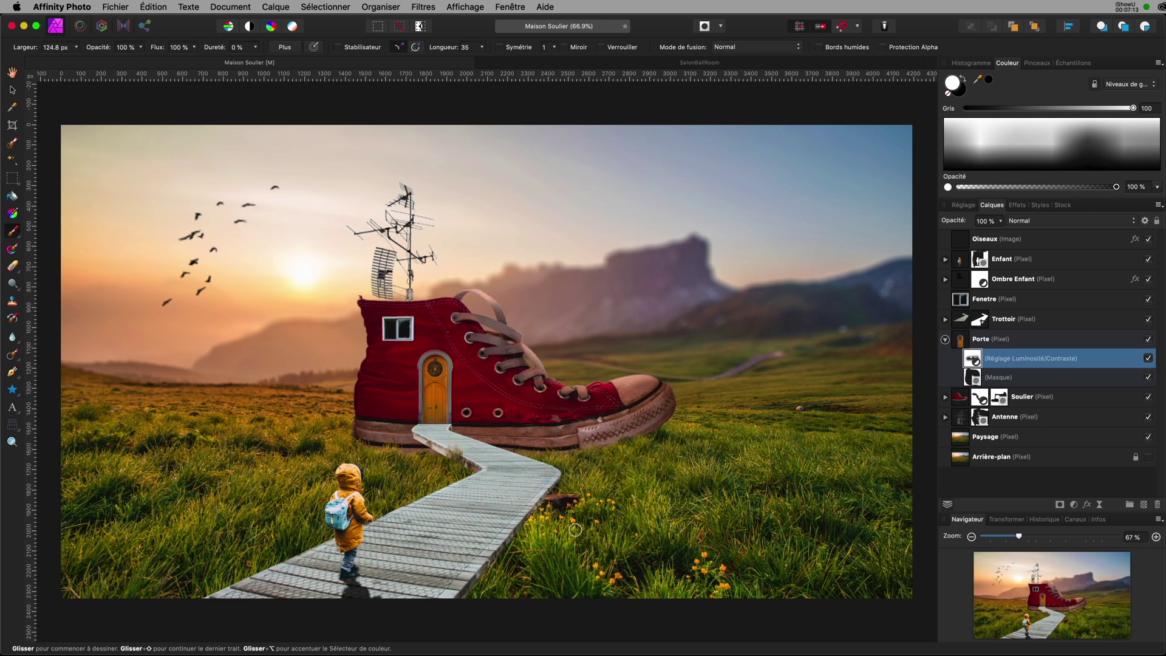
Add a Luminosité/Contraste adjustment layer for the path and nest it inside the Trottoir layer above its Courbe.
left_click(946, 341)
left_click(960, 341)
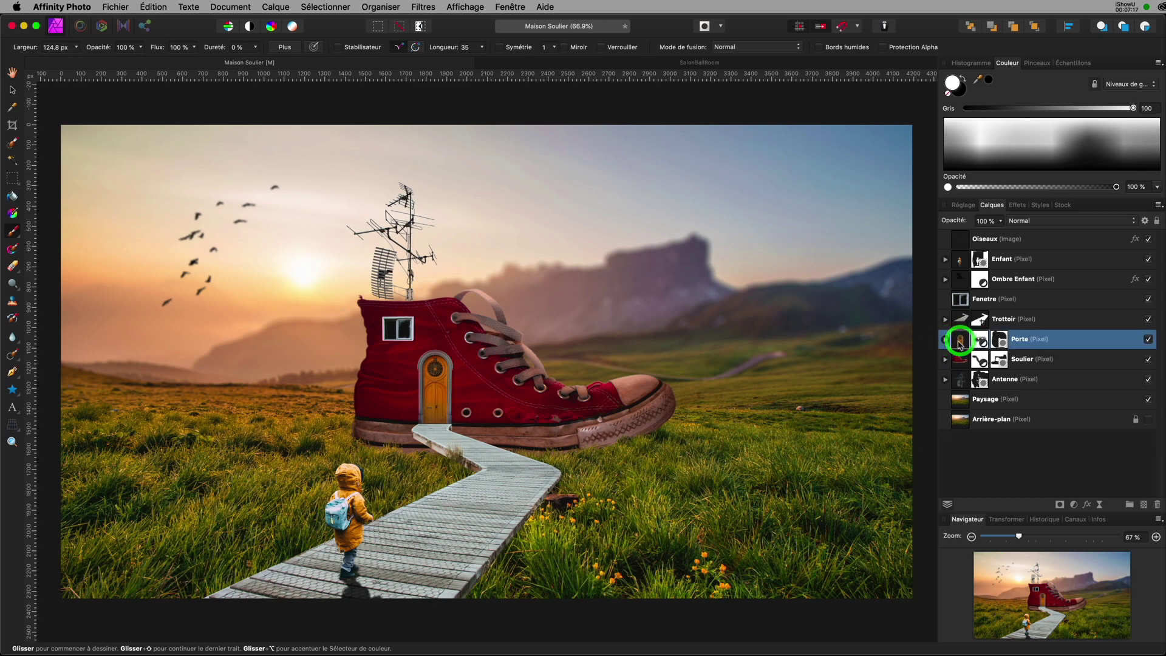
left_click(960, 320)
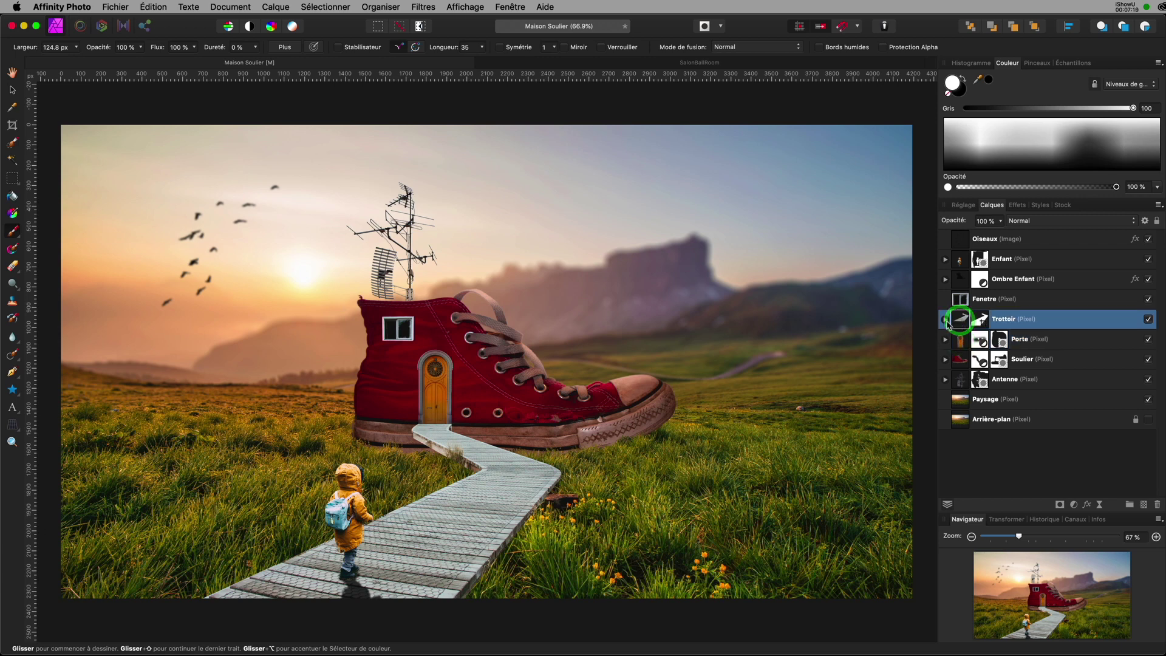
left_click(946, 319)
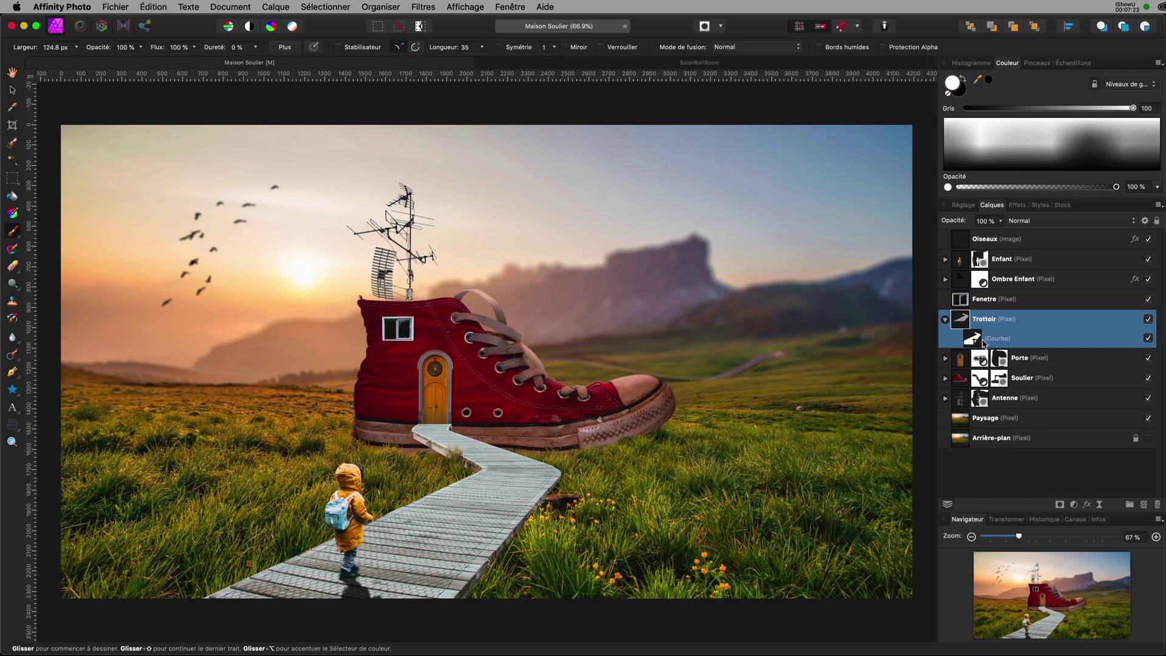
left_click(283, 11)
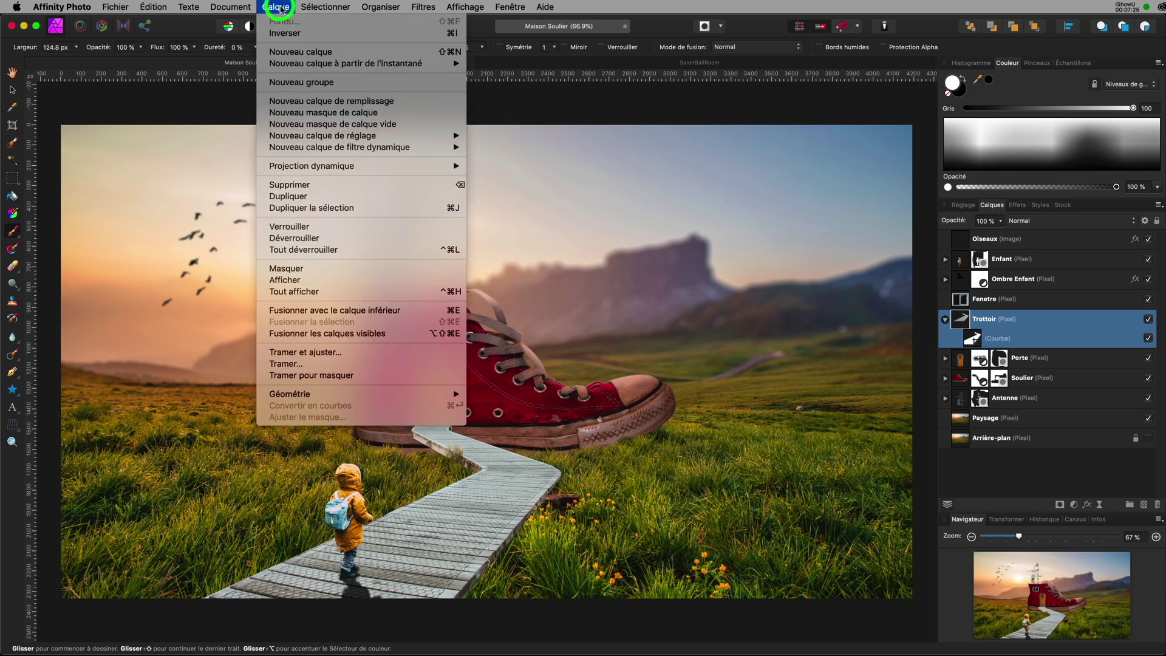
mouse_move(295, 137)
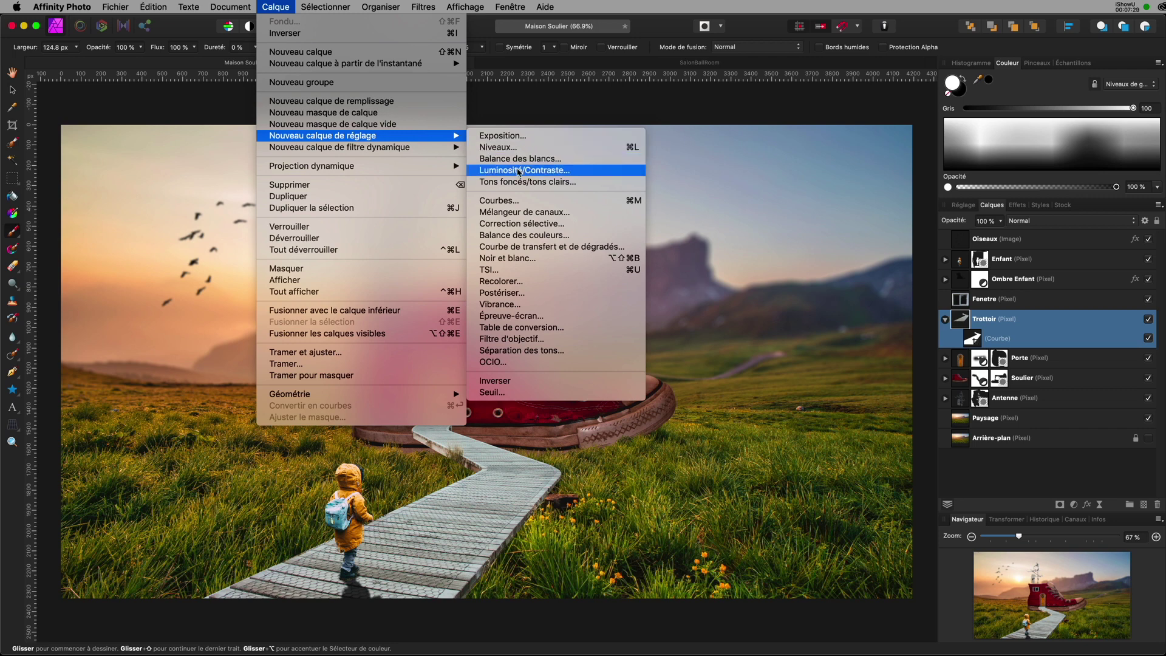
left_click(519, 171)
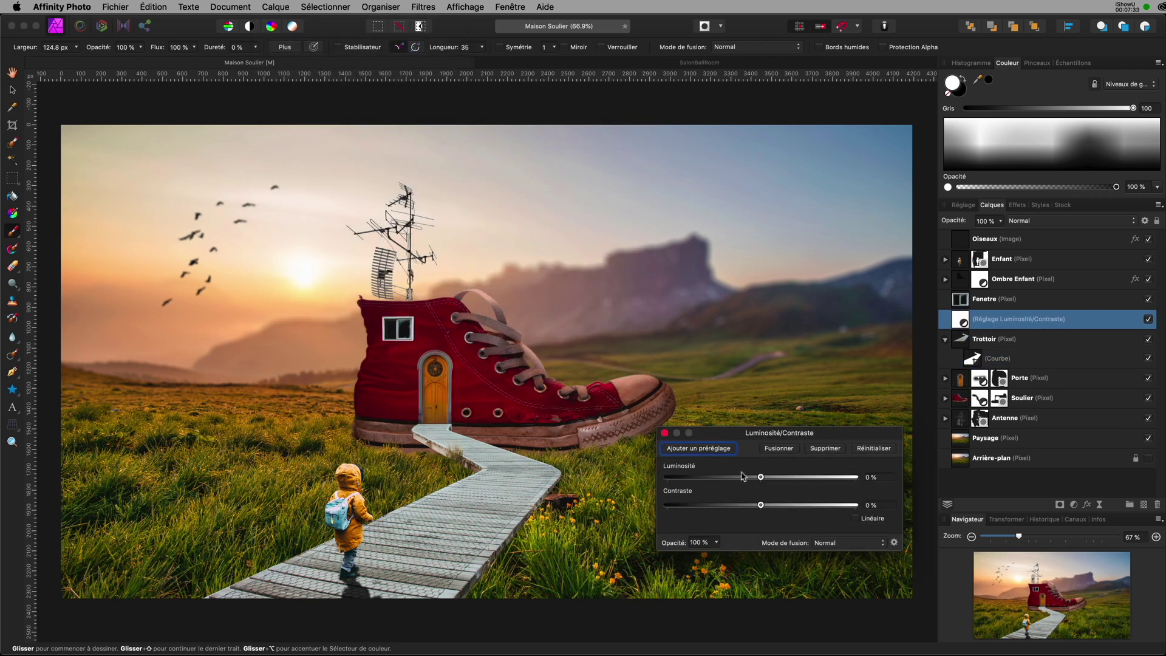
left_click(761, 478)
left_click_drag(958, 319, 961, 342)
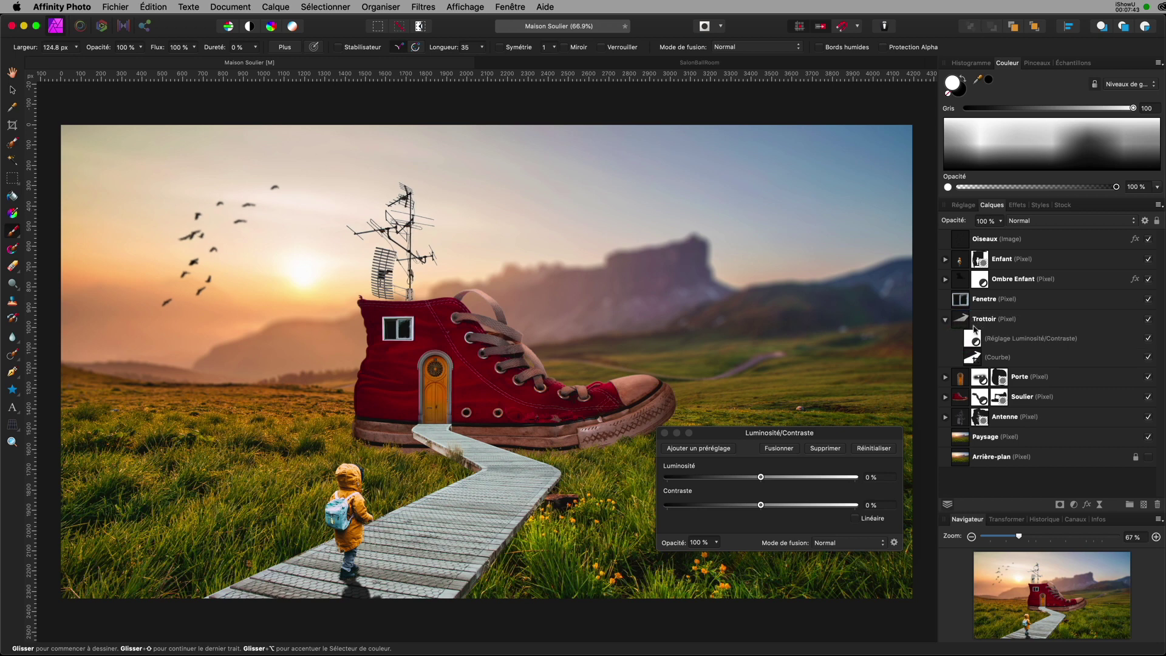
Set the Luminosité of the Trottoir layer's nested adjustment to -82 %.
left_click(970, 334)
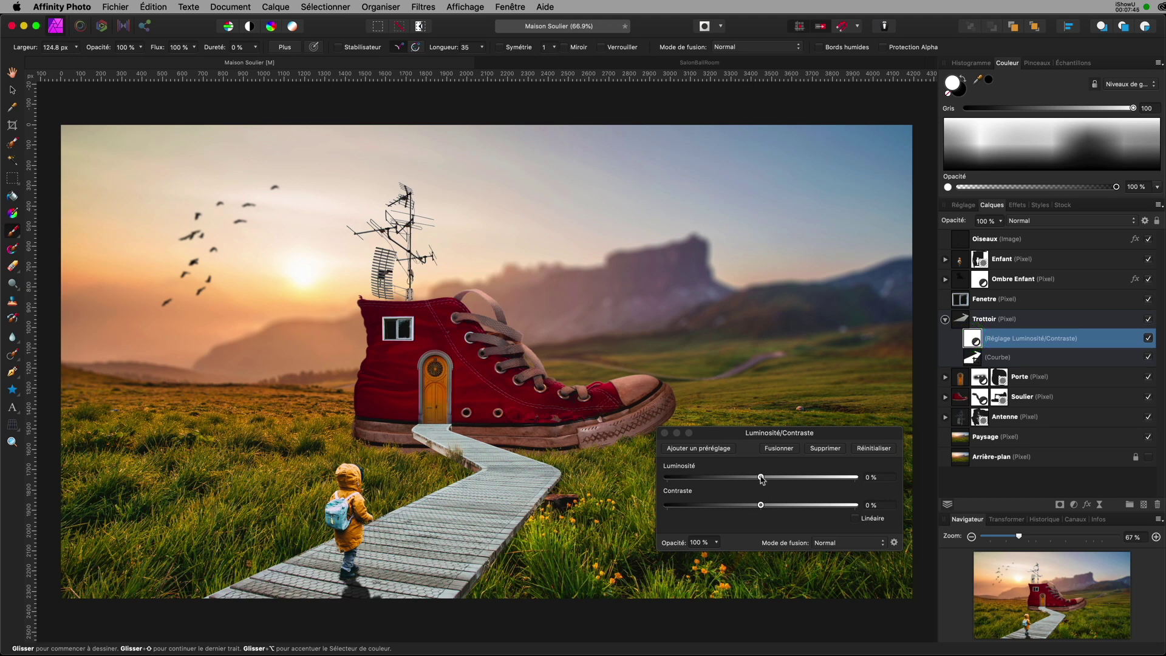
left_click_drag(761, 477, 685, 478)
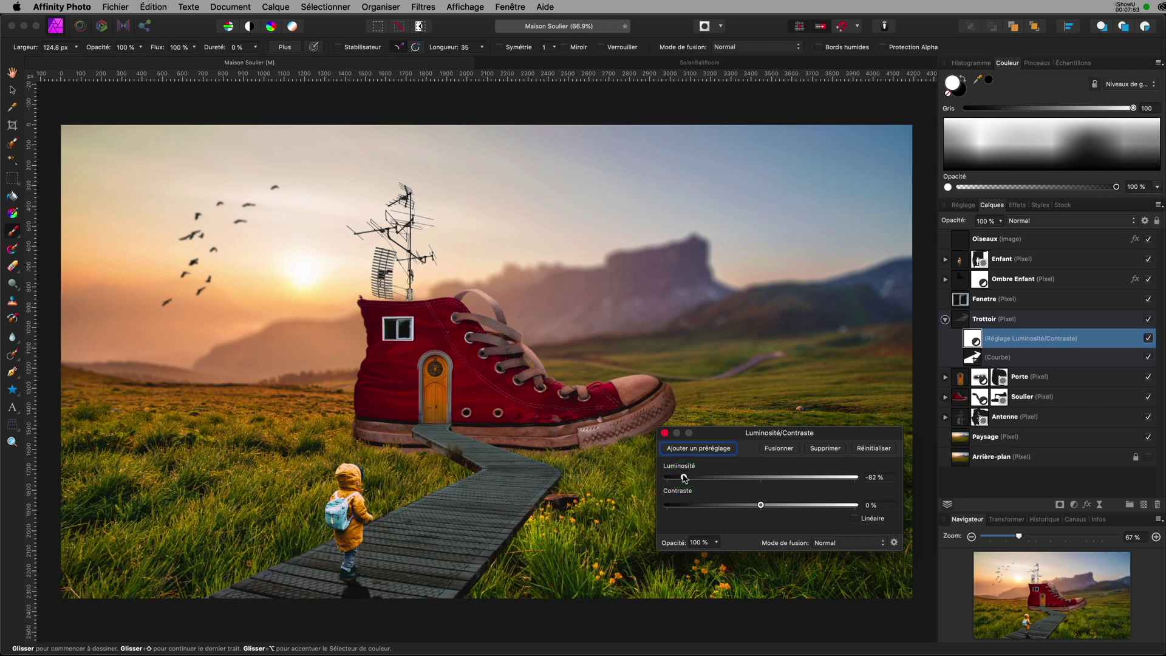
left_click(665, 433)
Paint black along the path on the Trottoir adjustment's mask with a 429.2 px brush at 50 % opacity.
left_click(972, 339)
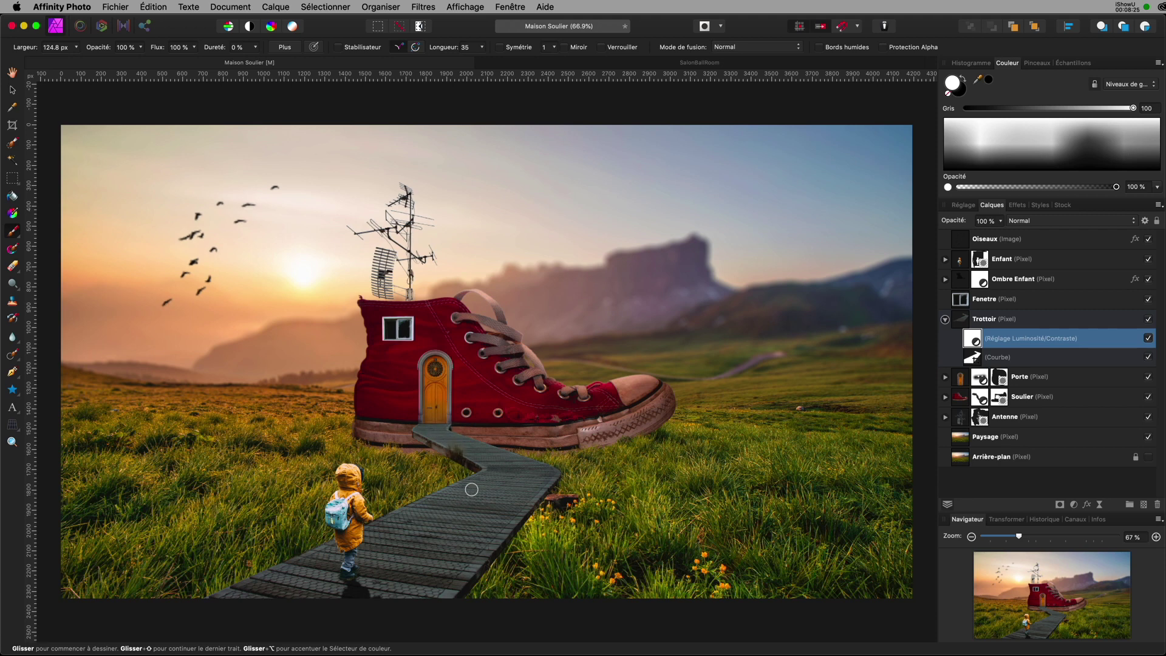
left_click(127, 48)
scroll(503, 472, "right", 1)
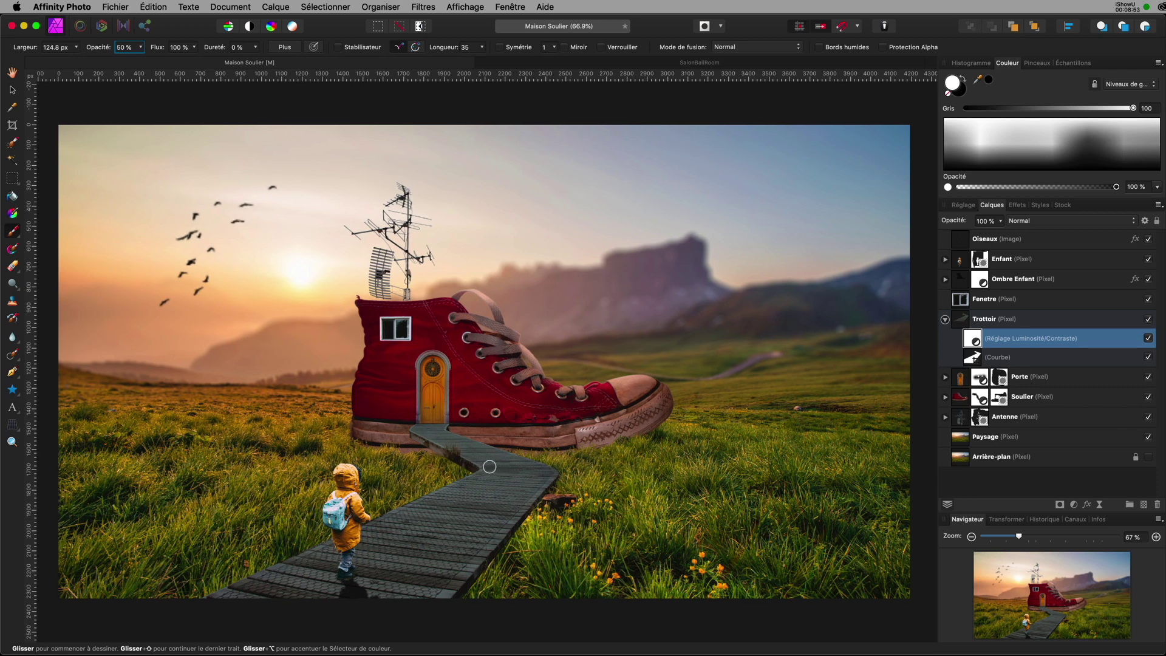
mouse_move(489, 467)
left_mouse_down()
mouse_move(476, 476)
mouse_move(486, 479)
mouse_move(455, 482)
mouse_move(499, 485)
left_mouse_up()
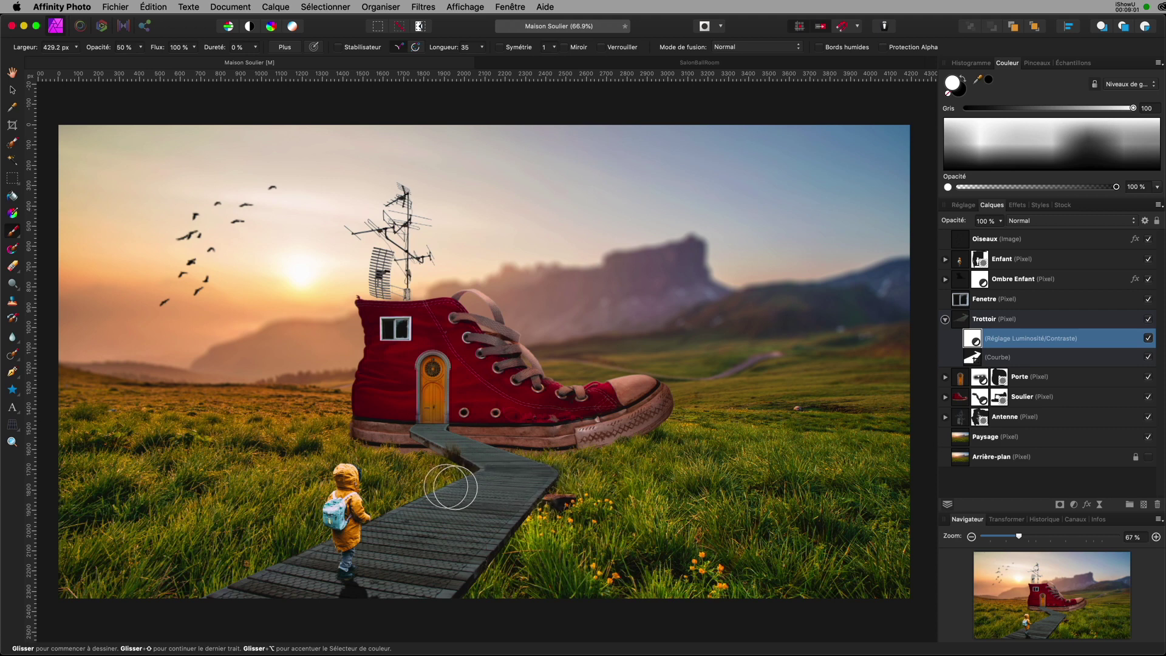
left_click(964, 79)
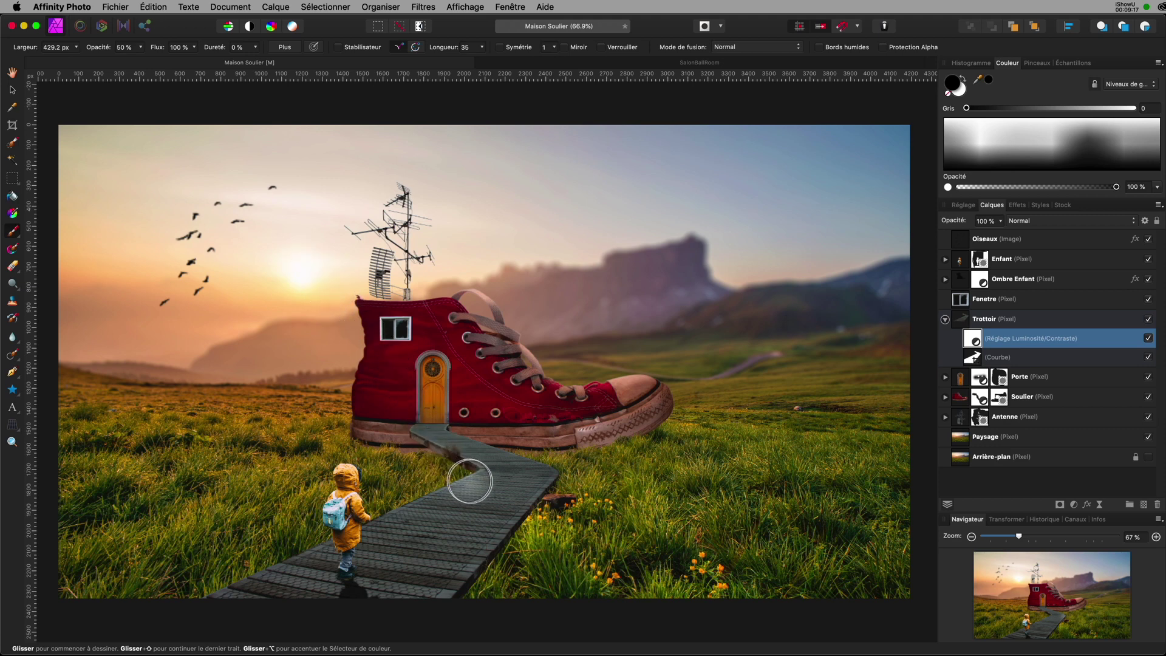
mouse_move(562, 486)
left_mouse_down()
mouse_move(412, 515)
mouse_move(539, 525)
mouse_move(417, 527)
mouse_move(396, 559)
mouse_move(344, 550)
mouse_move(289, 589)
mouse_move(391, 588)
mouse_move(464, 555)
mouse_move(448, 552)
mouse_move(410, 578)
mouse_move(336, 653)
mouse_move(270, 613)
mouse_move(210, 613)
mouse_move(259, 610)
mouse_move(274, 638)
left_mouse_up()
left_click(469, 530)
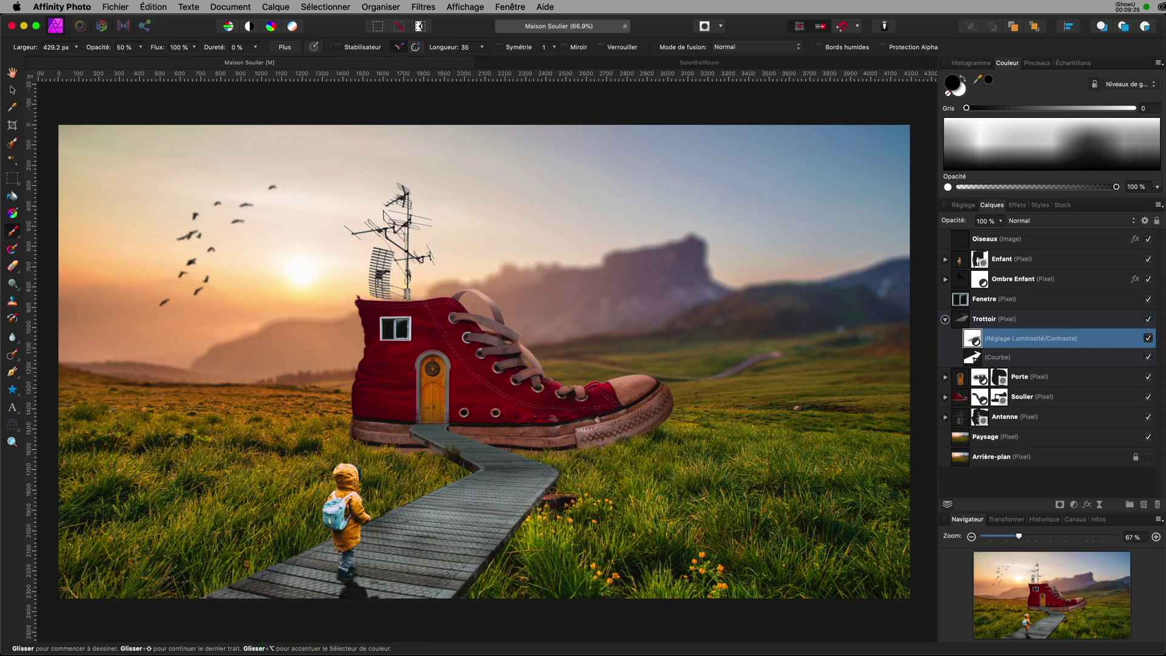
mouse_move(484, 505)
left_mouse_down()
mouse_move(627, 459)
mouse_move(671, 508)
mouse_move(600, 513)
mouse_move(528, 542)
mouse_move(463, 607)
left_mouse_up()
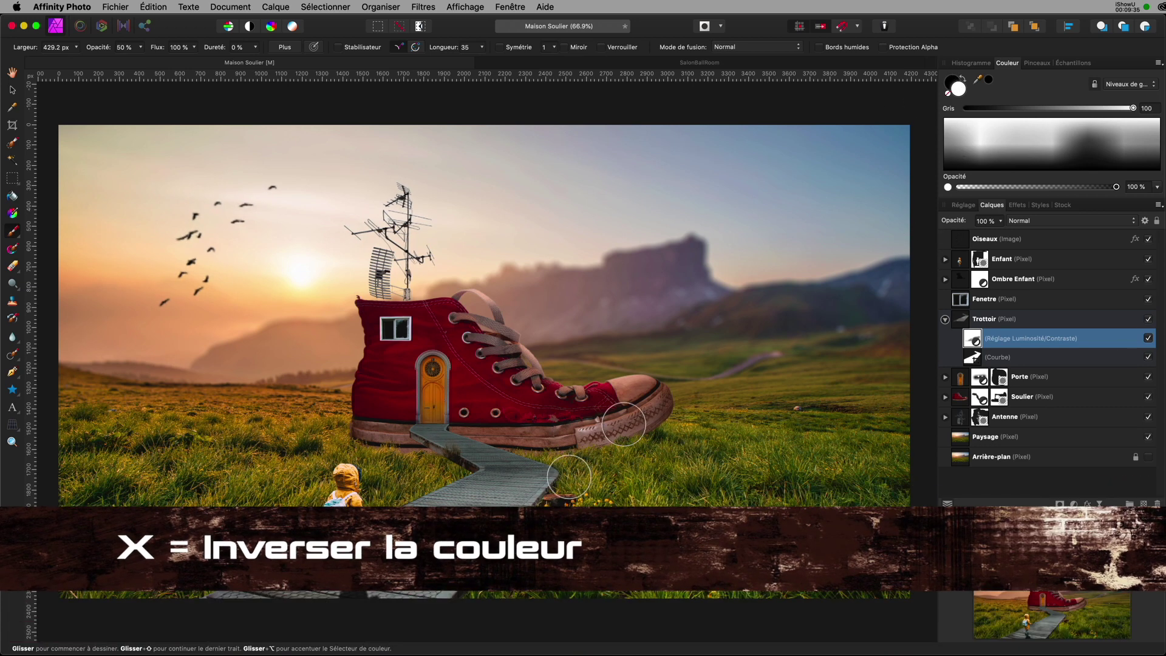
Paint white on the Trottoir adjustment's mask along the path's right and lower edges to darken them again.
left_click(551, 510)
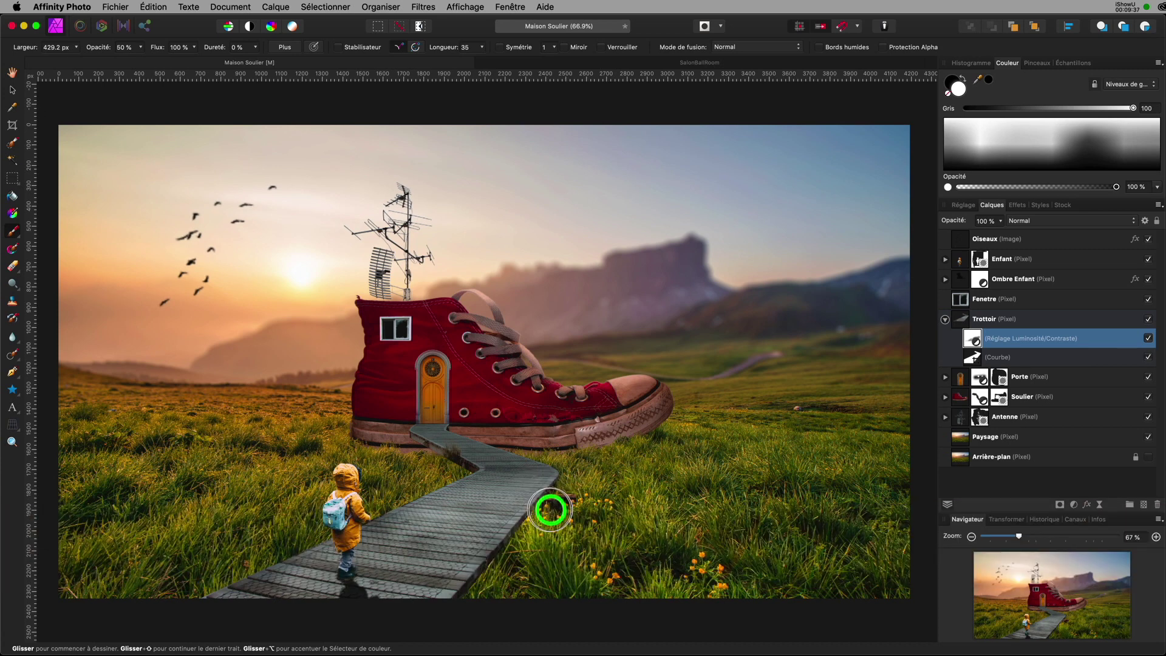
left_click(544, 534)
left_click(490, 527)
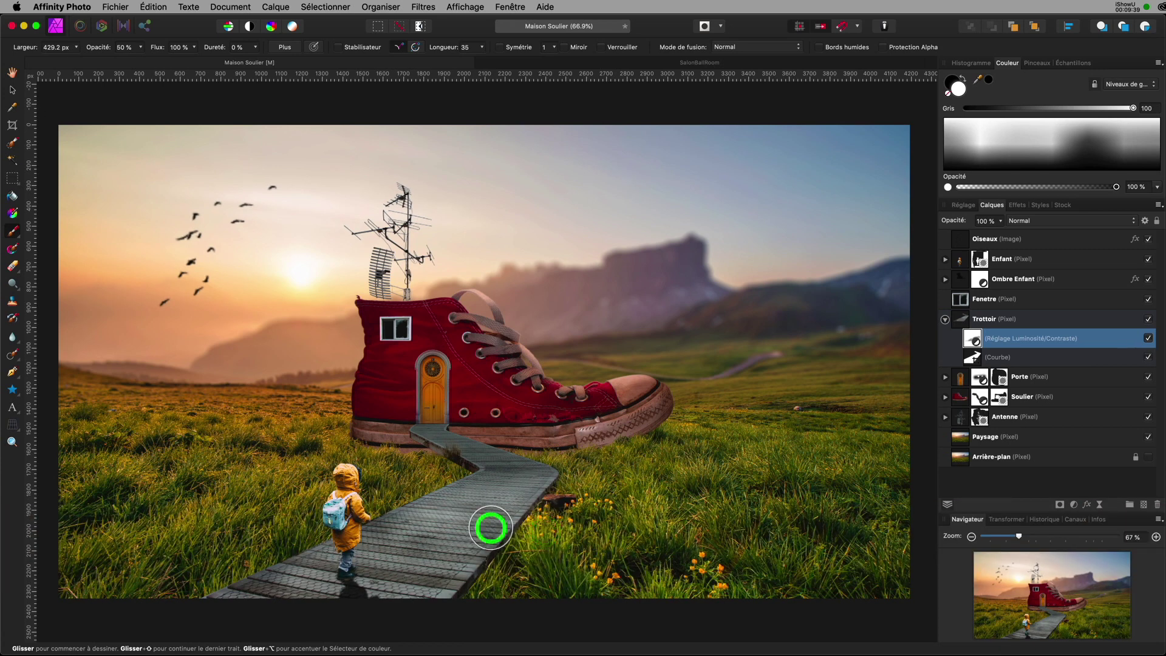
left_click(438, 520)
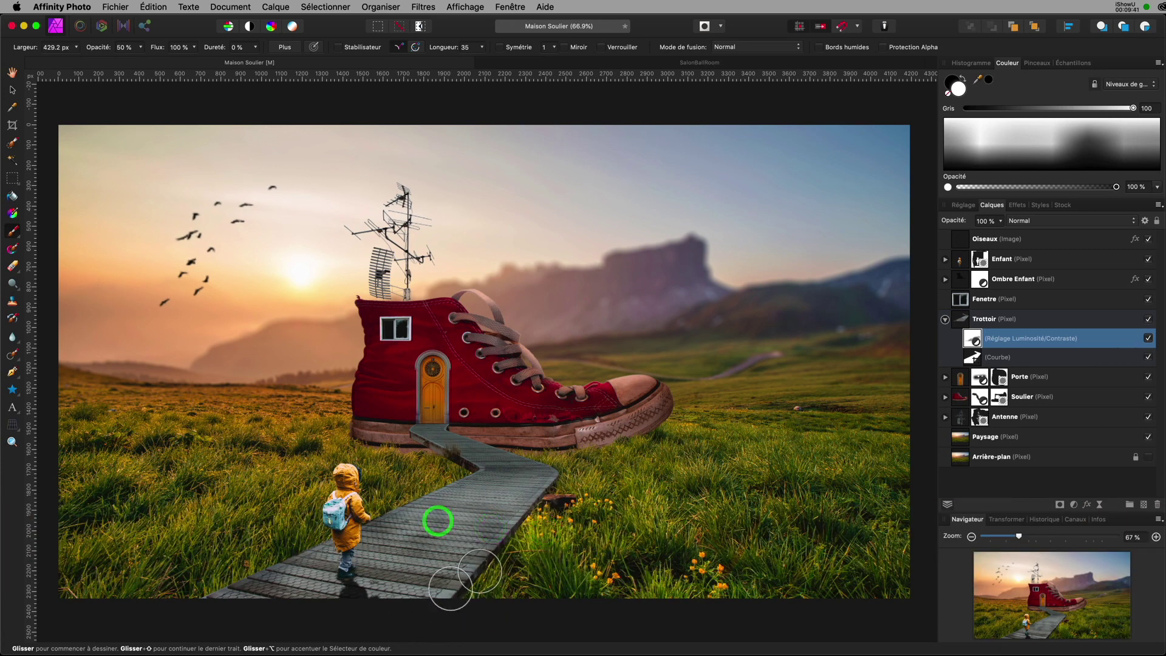
left_click(263, 621)
left_click(457, 607)
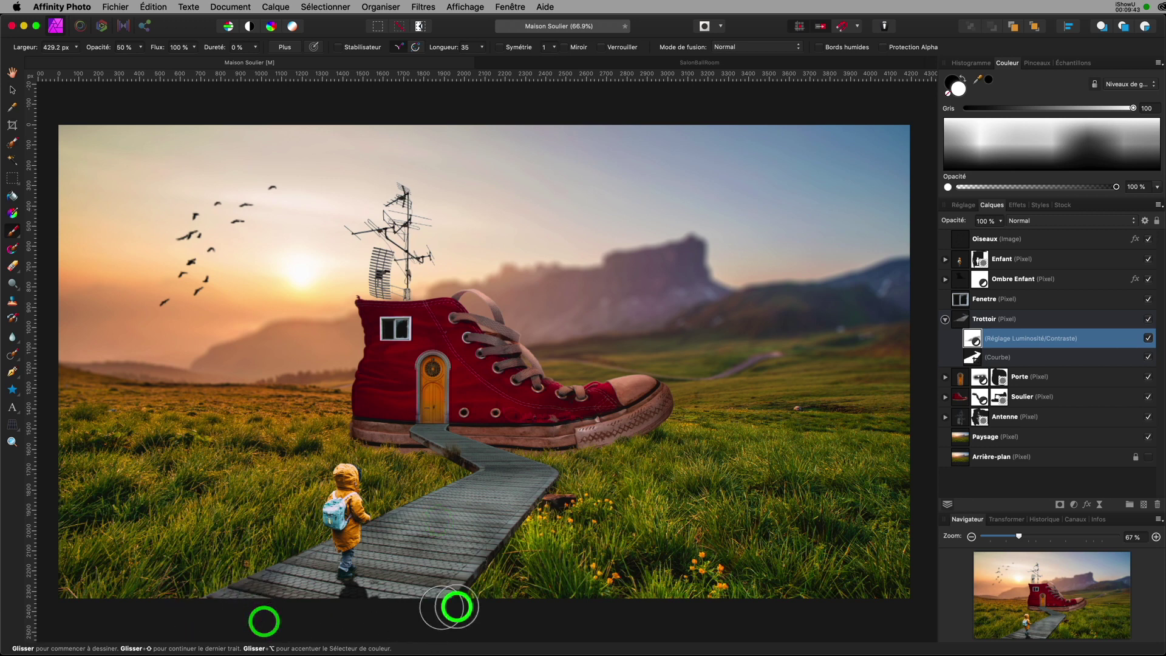
Touch up the Trottoir adjustment's mask with white and black strokes along the path, and collapse the Trottoir layer.
left_click(544, 601)
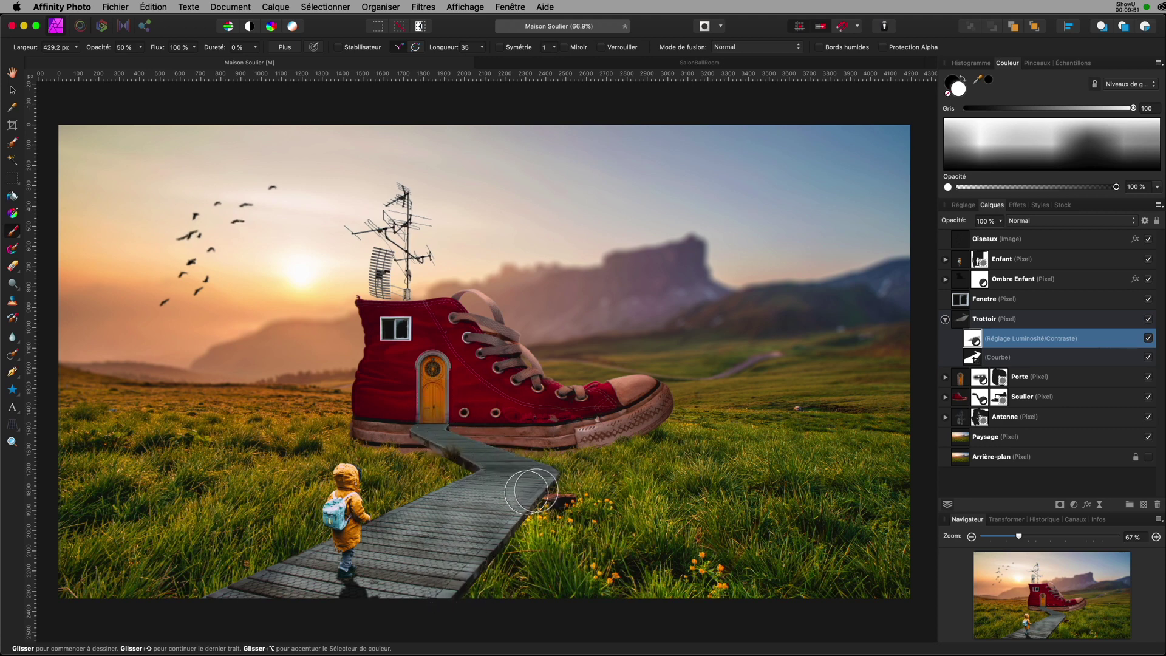
key("x")
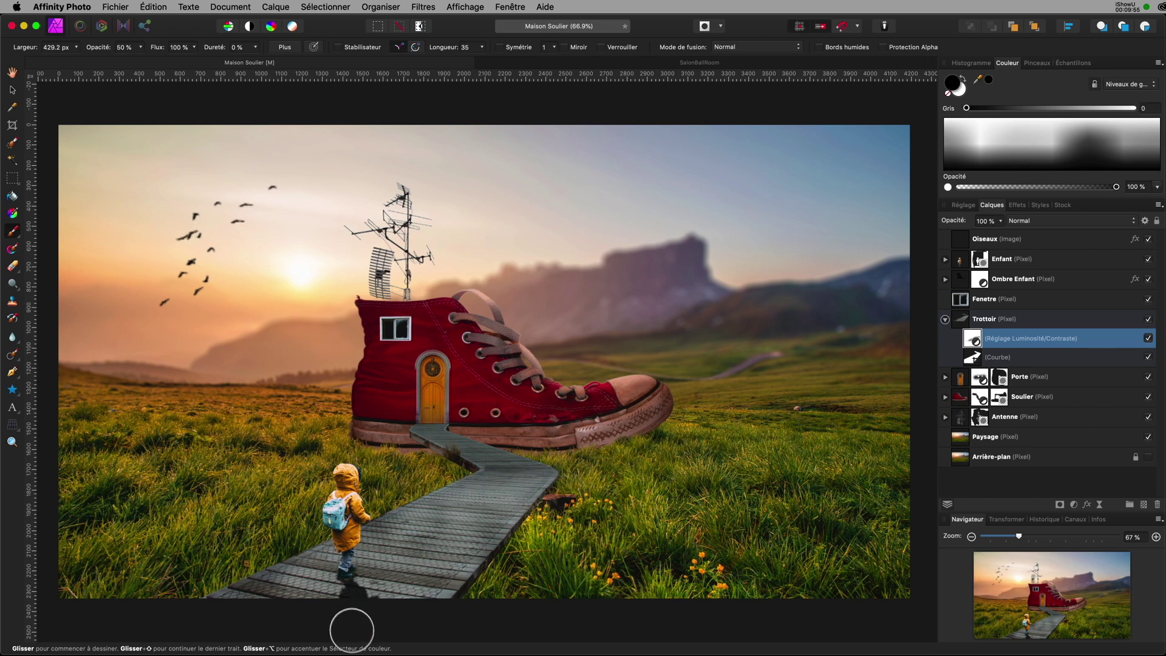
mouse_move(433, 437)
left_mouse_down()
mouse_move(481, 466)
mouse_move(495, 489)
mouse_move(441, 554)
mouse_move(489, 555)
mouse_move(508, 534)
left_mouse_up()
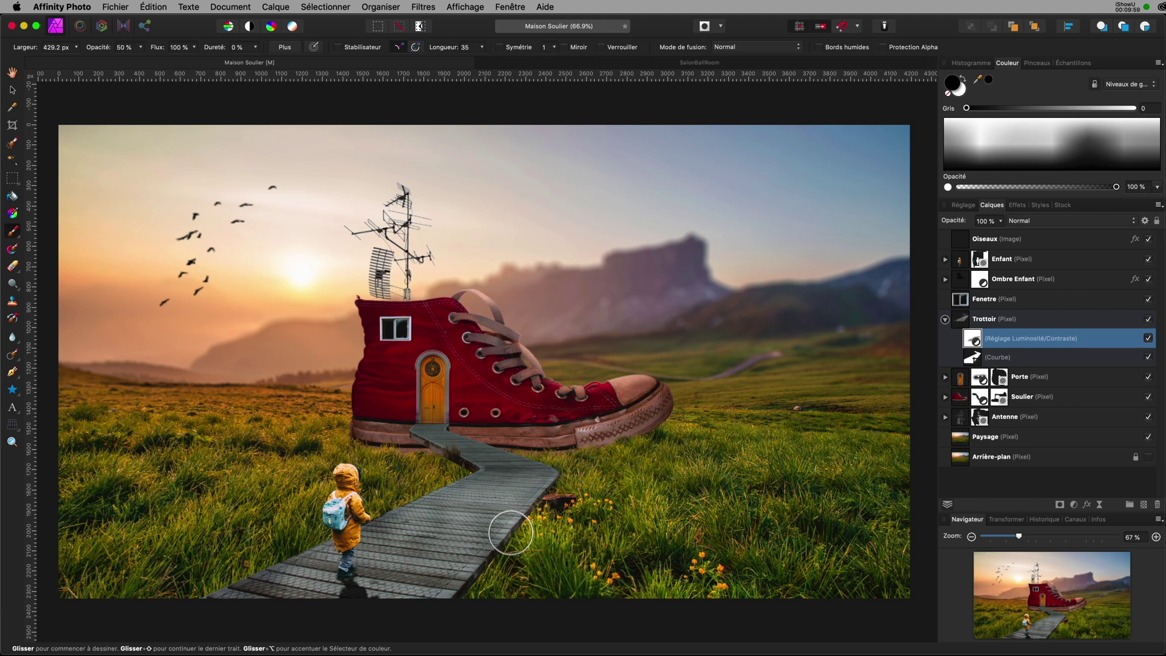
left_click(946, 319)
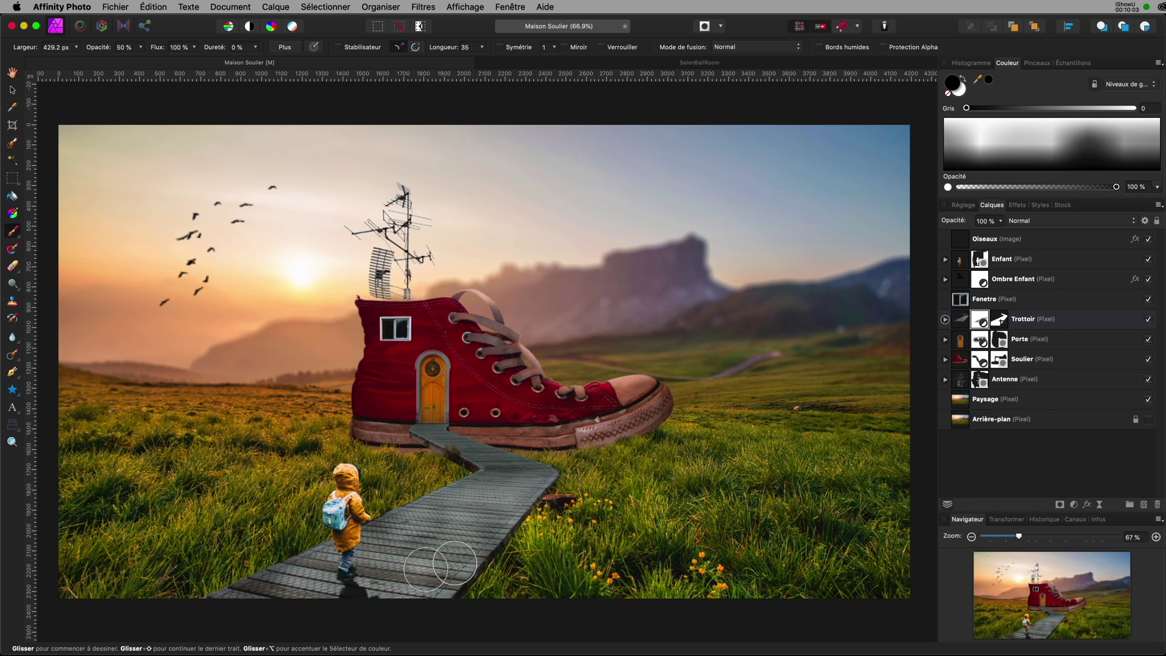
left_click_drag(458, 431, 461, 453)
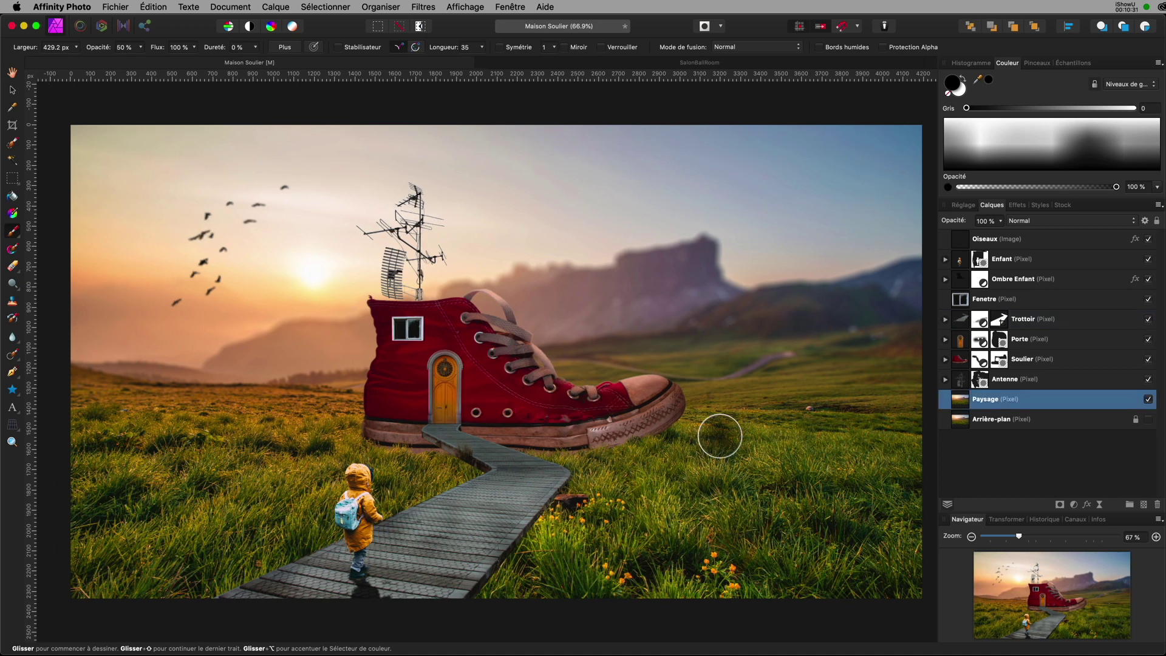
key("super+z")
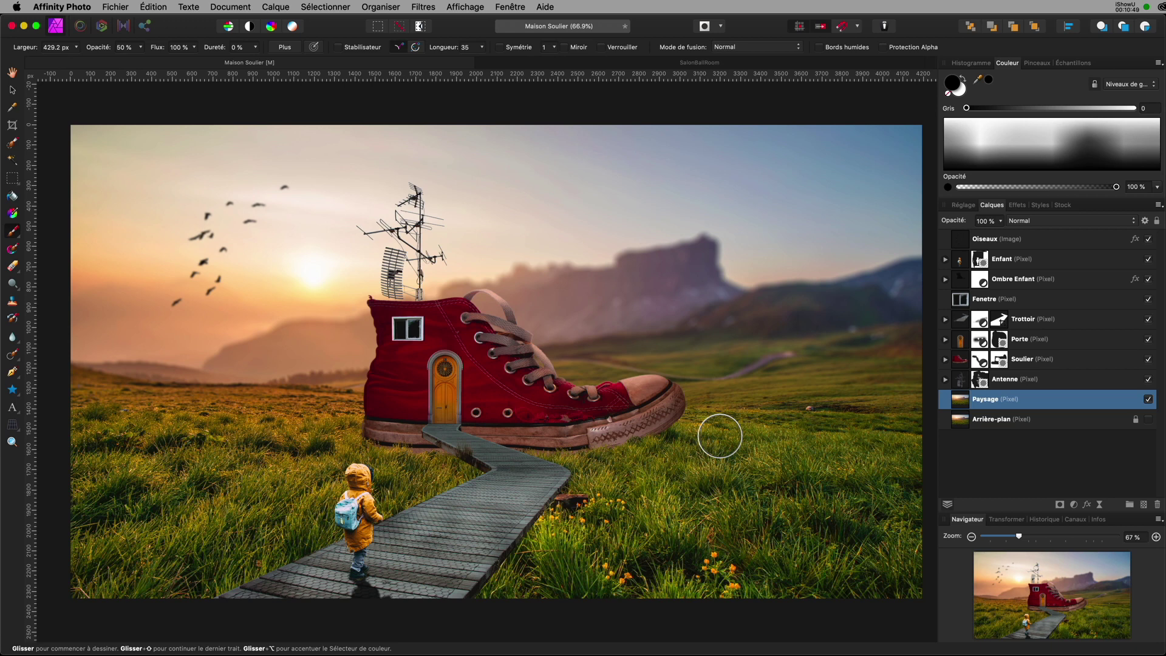
Add a Vibrance adjustment layer for the landscape and nest it inside the Paysage layer.
left_click(962, 405)
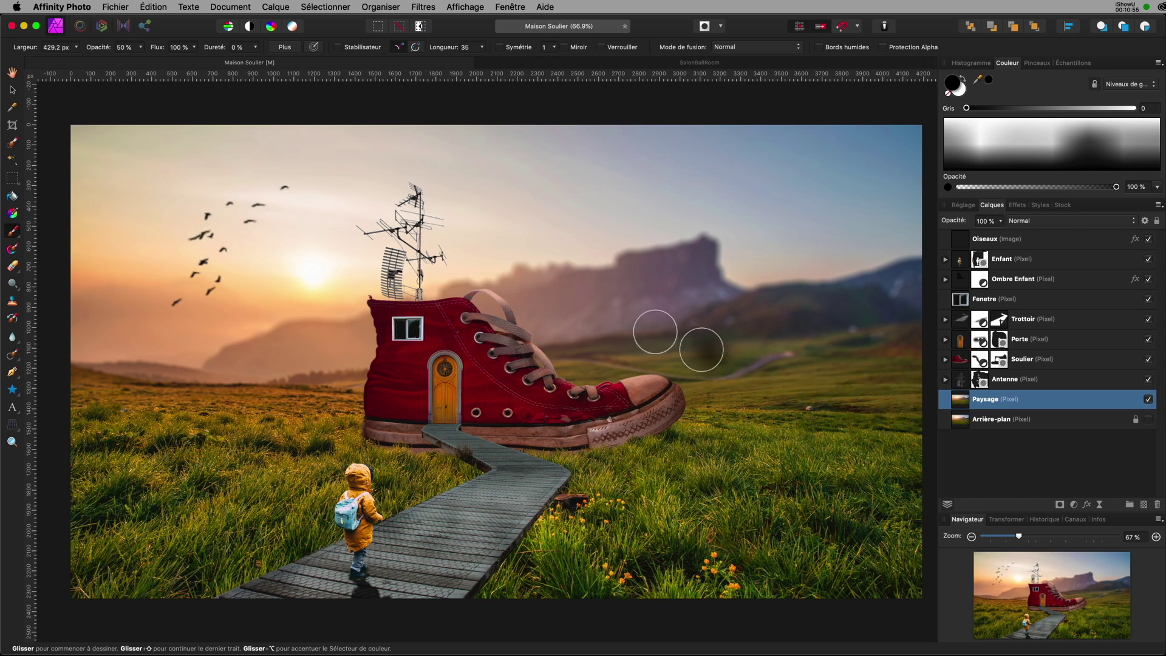
left_click(273, 6)
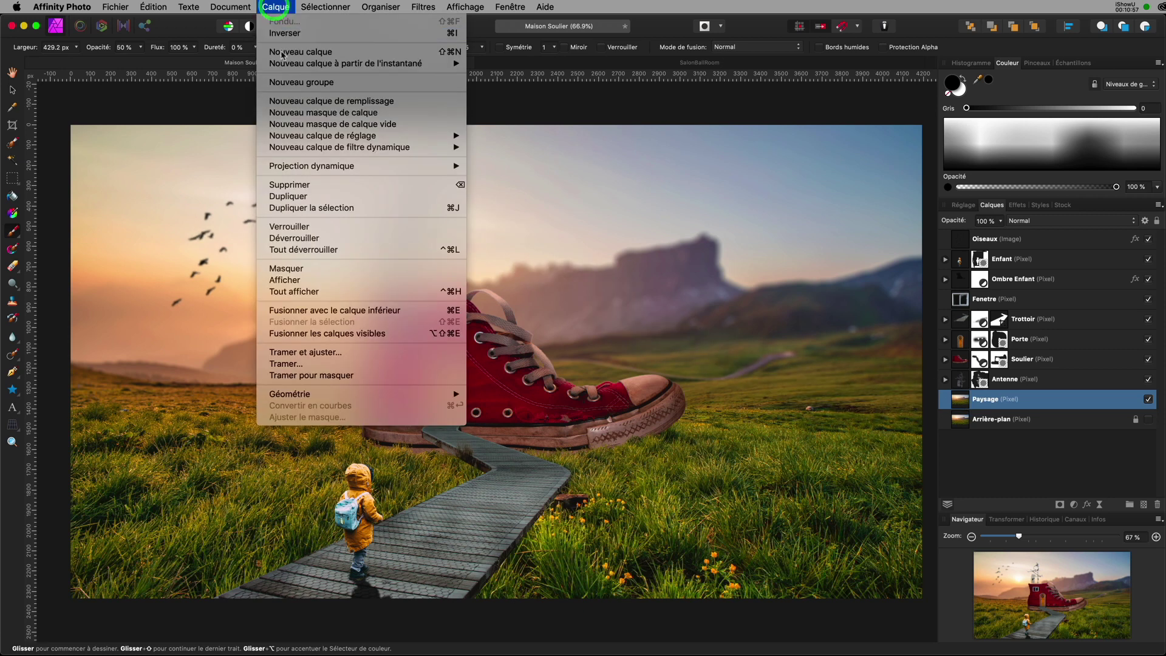
mouse_move(333, 138)
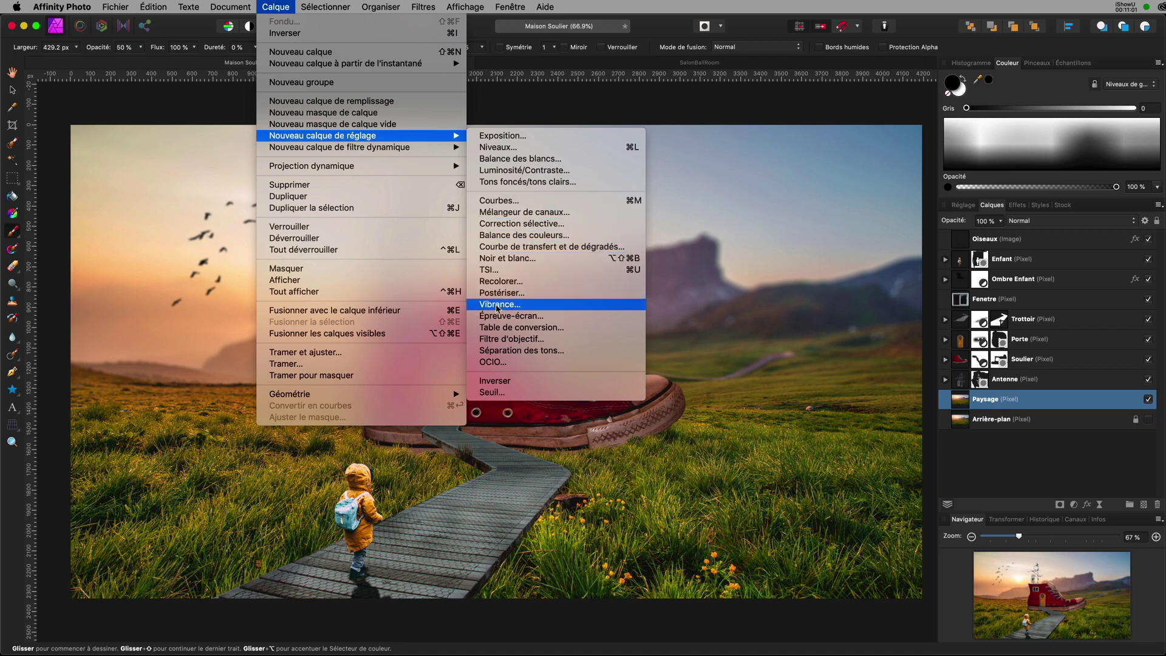
left_click(512, 306)
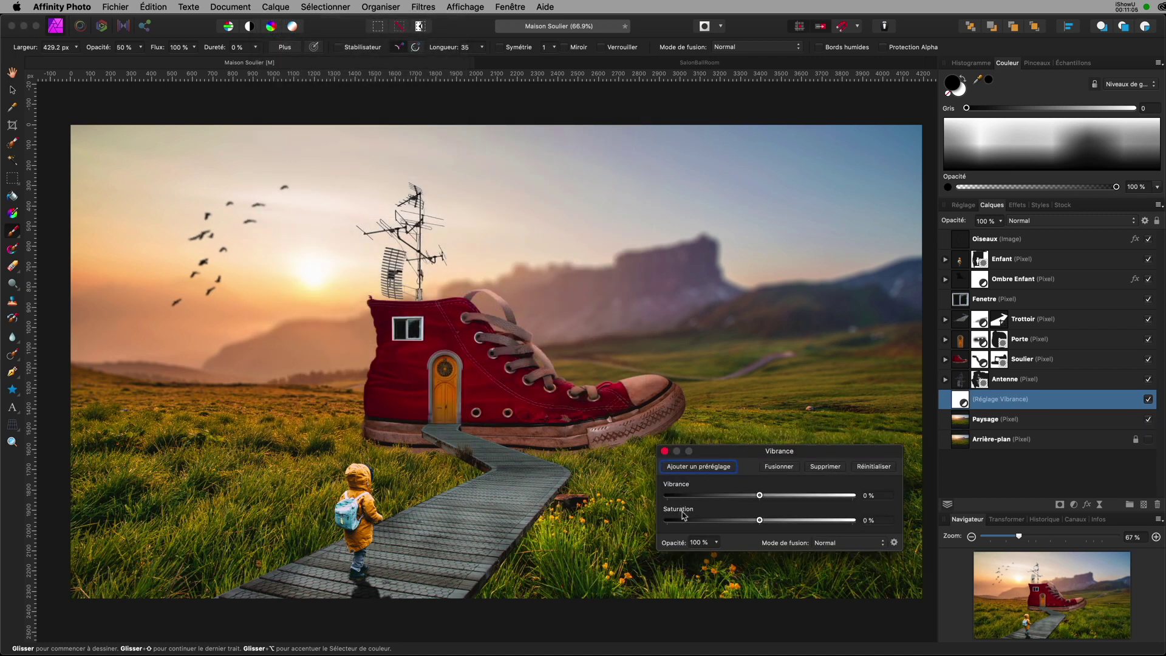
left_click(962, 404)
left_click_drag(962, 404, 962, 424)
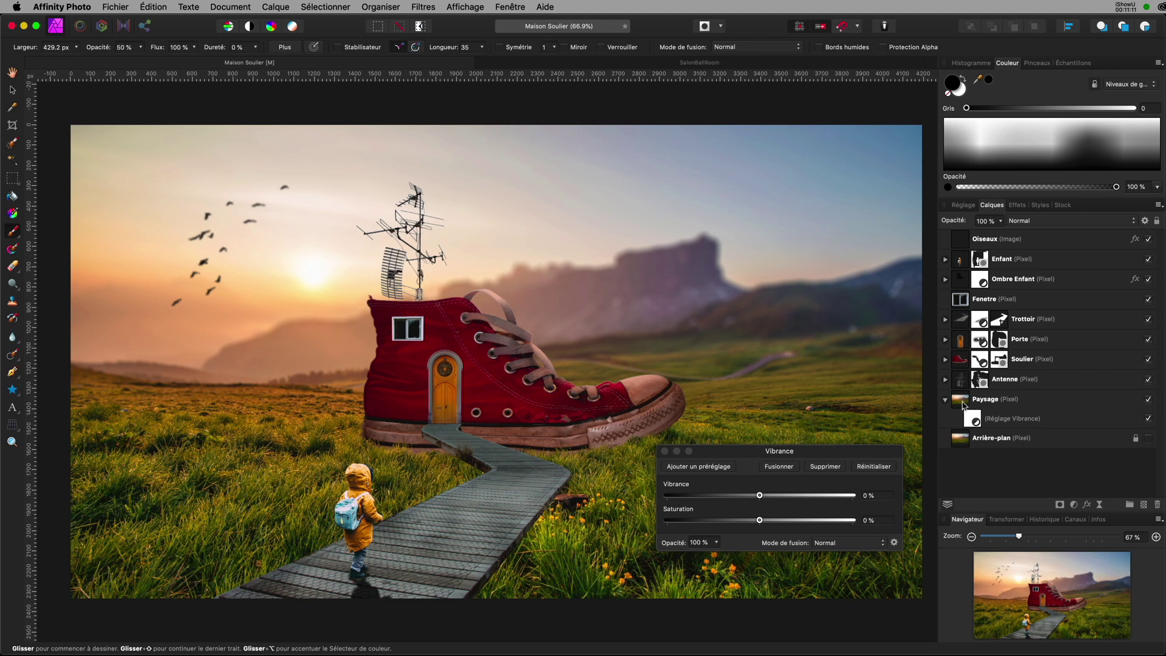
Reduce the Saturation of the Paysage layer's nested Vibrance adjustment to about -28 %.
left_click(971, 418)
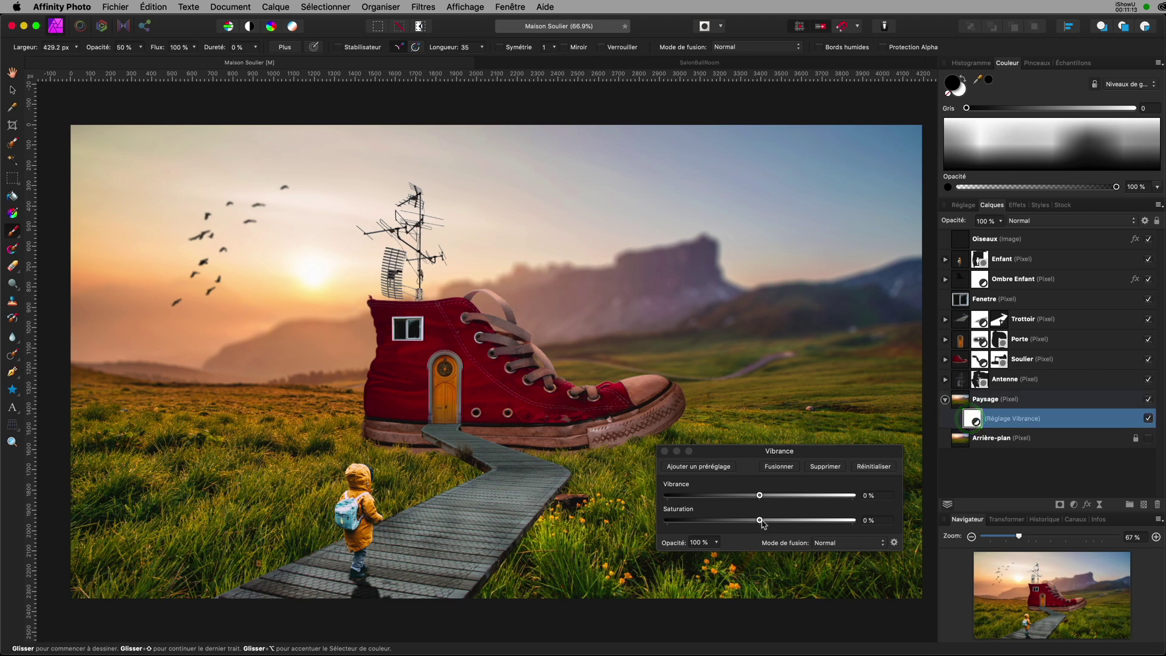
left_click_drag(760, 520, 735, 521)
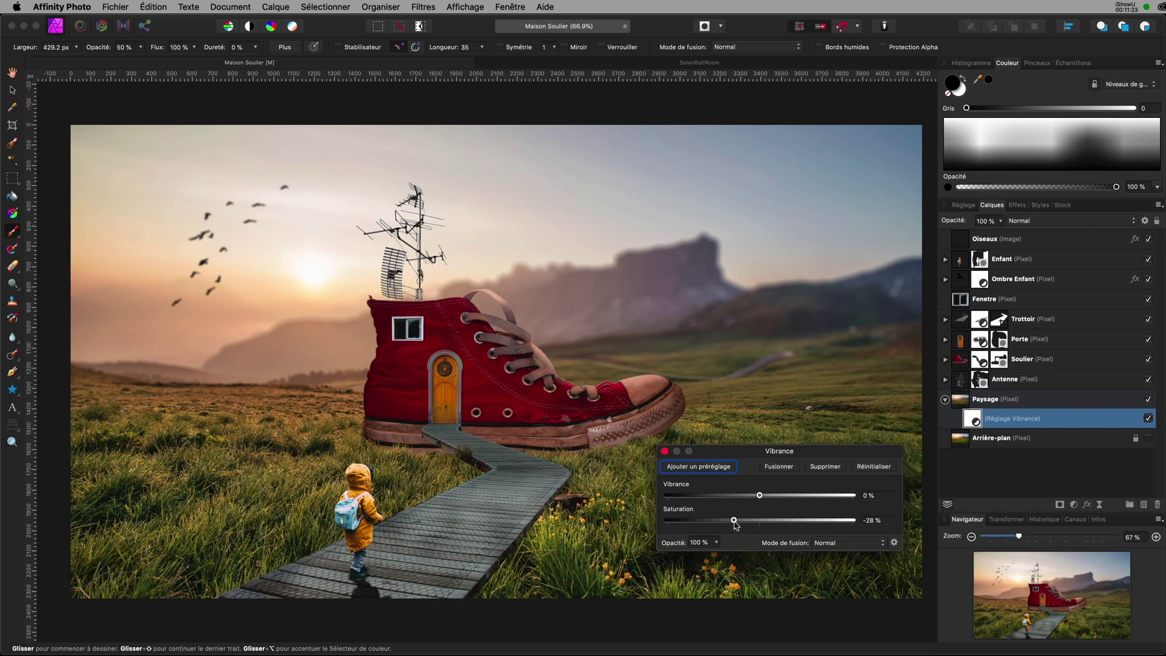
left_click_drag(734, 521, 731, 522)
left_click(665, 452)
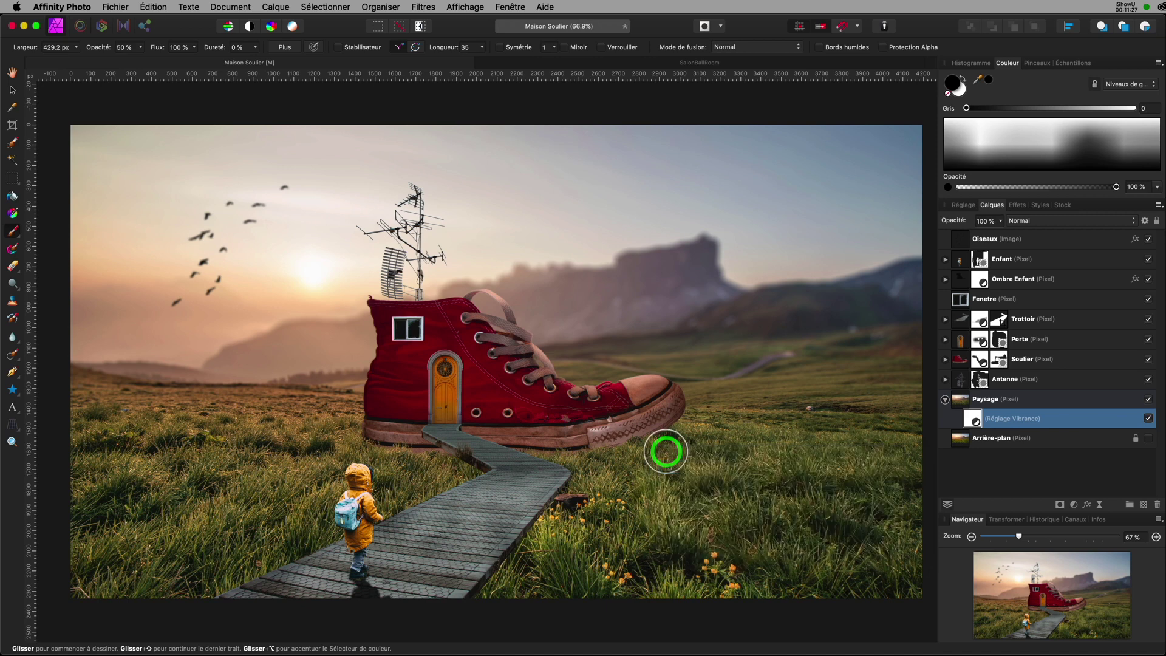
Add a Balance des blancs adjustment set to 31 % and nest it inside the Paysage layer above the Vibrance adjustment.
left_click(972, 418)
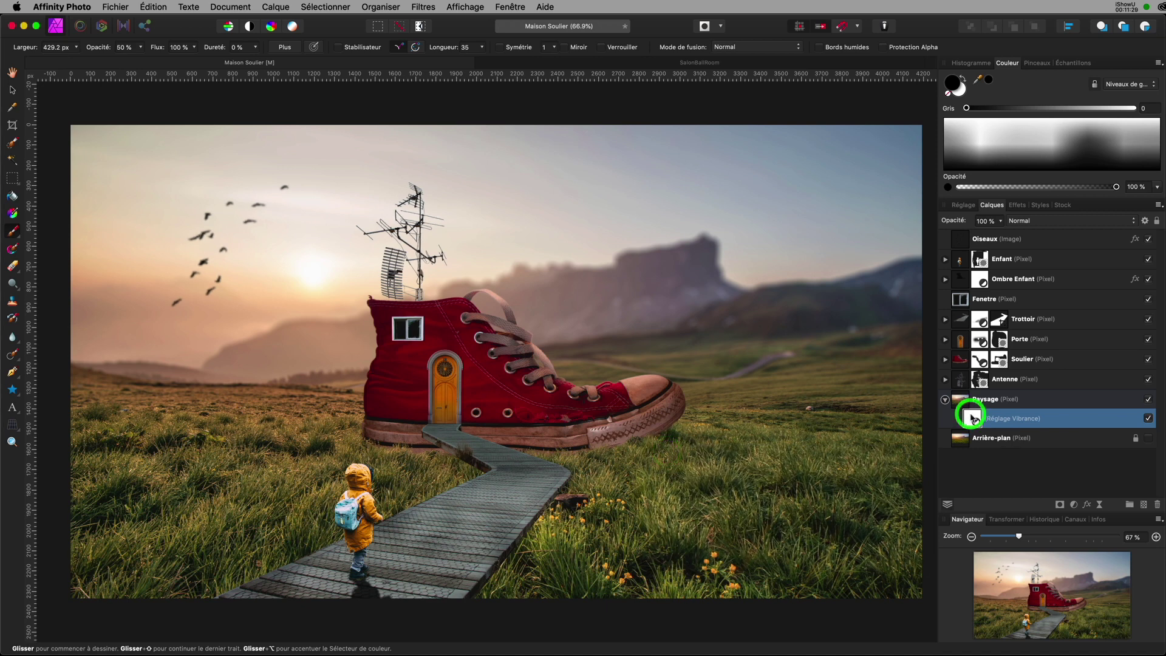
left_click(274, 8)
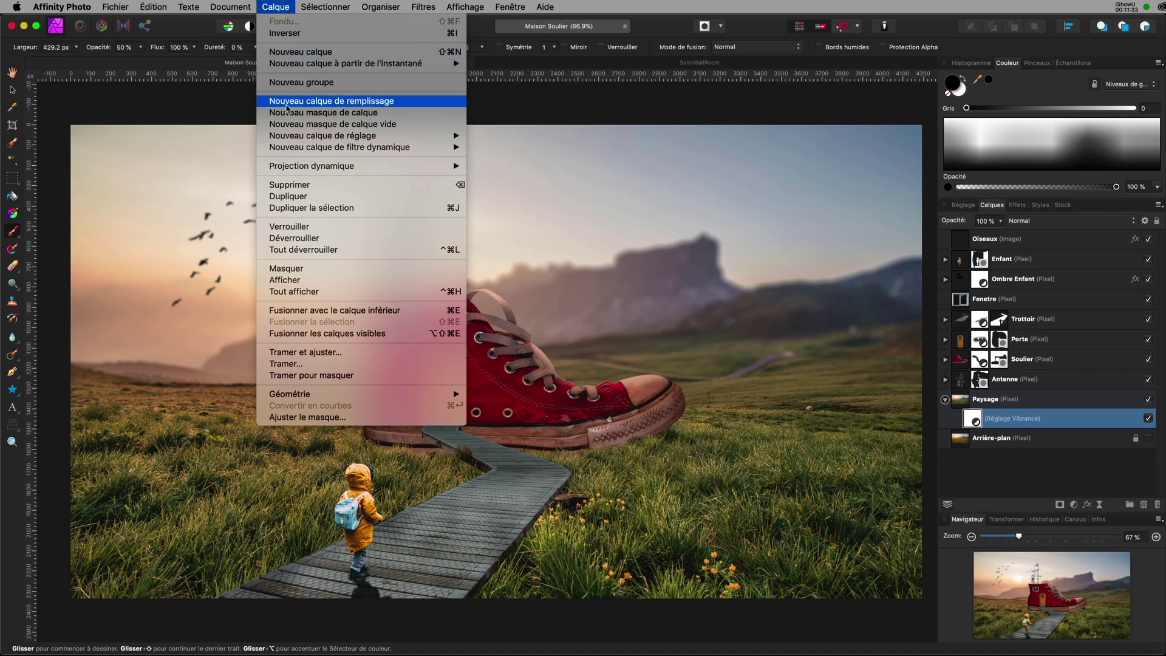
mouse_move(285, 139)
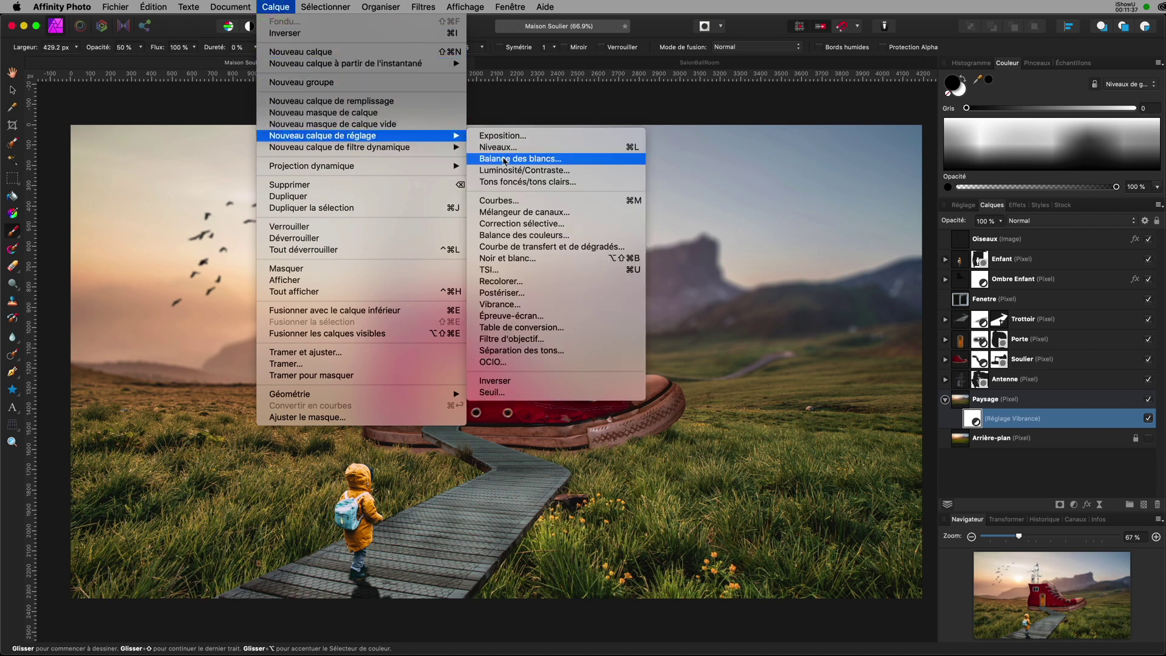
left_click(504, 160)
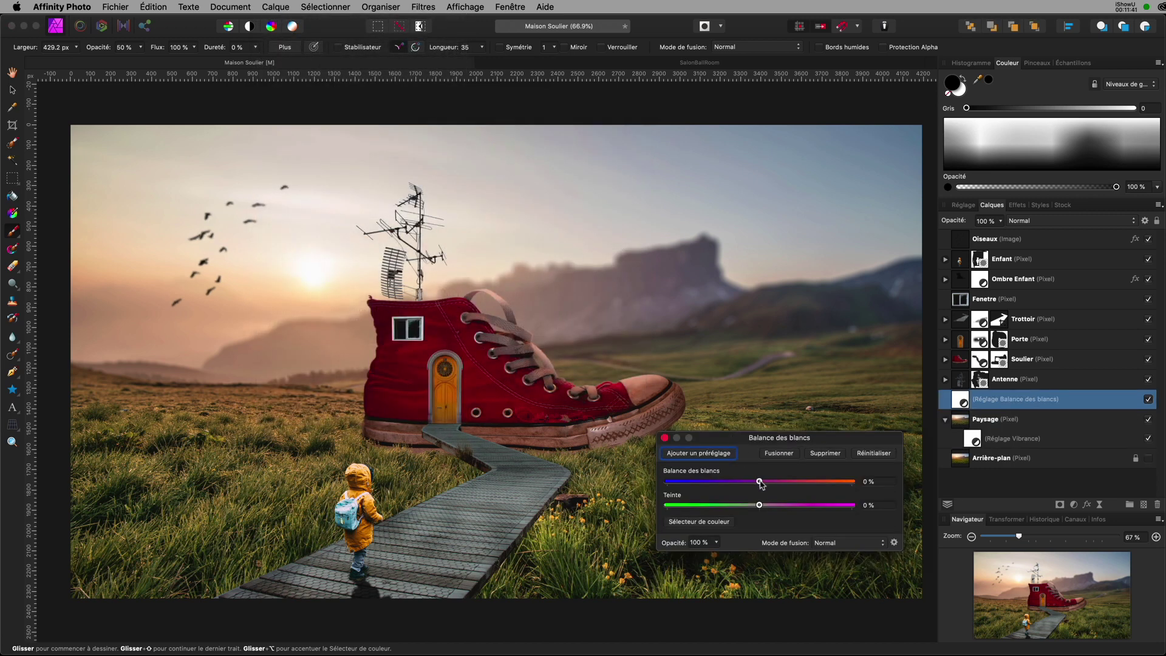
left_click_drag(759, 481, 789, 484)
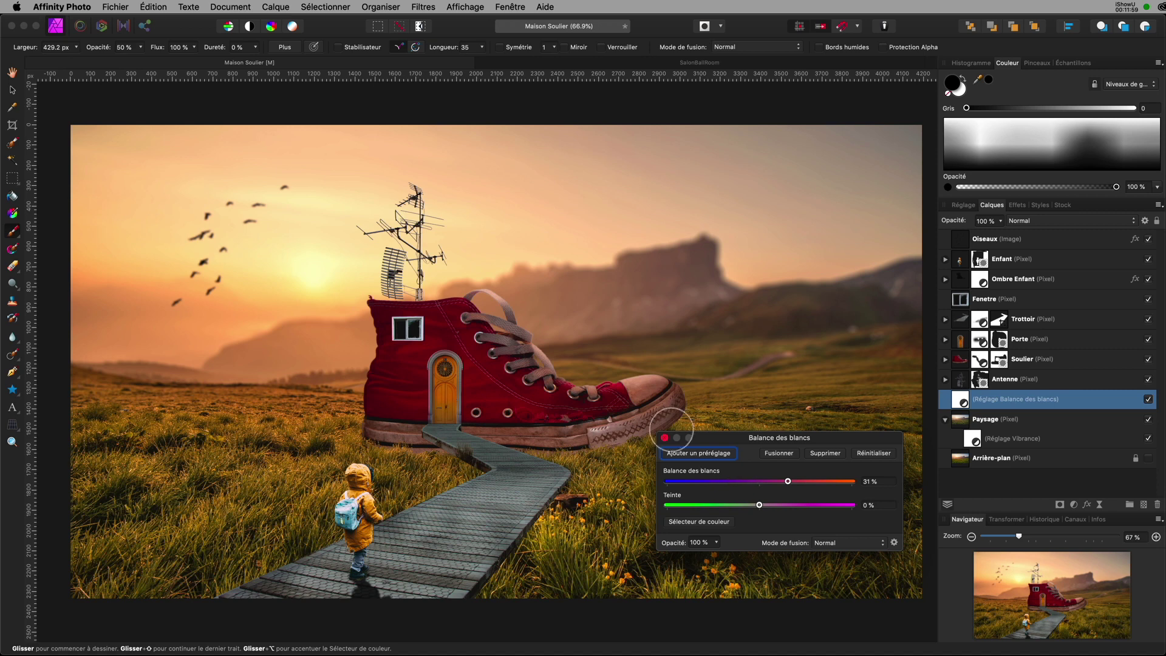
left_click(665, 437)
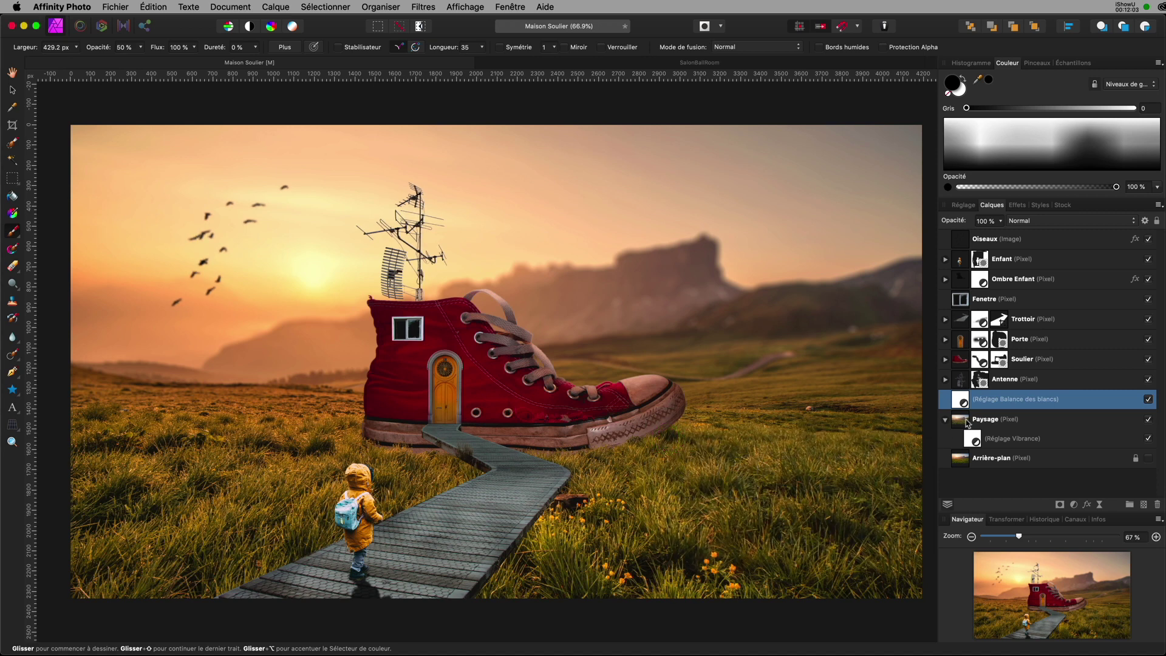
double_click(960, 402)
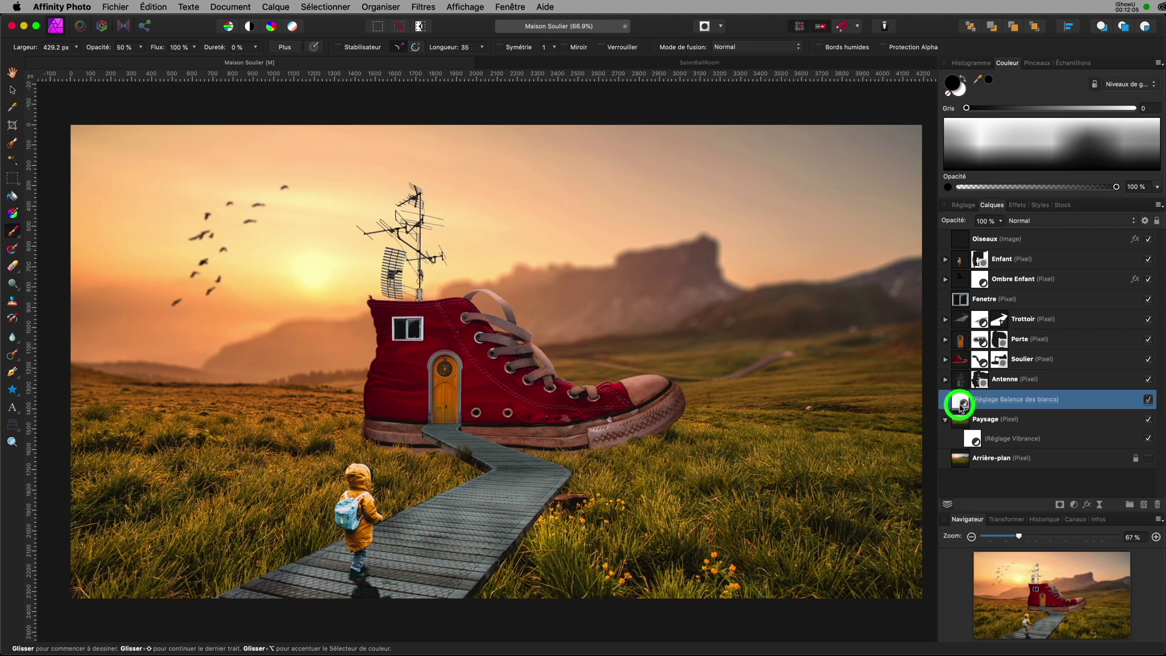
left_click_drag(960, 406, 961, 424)
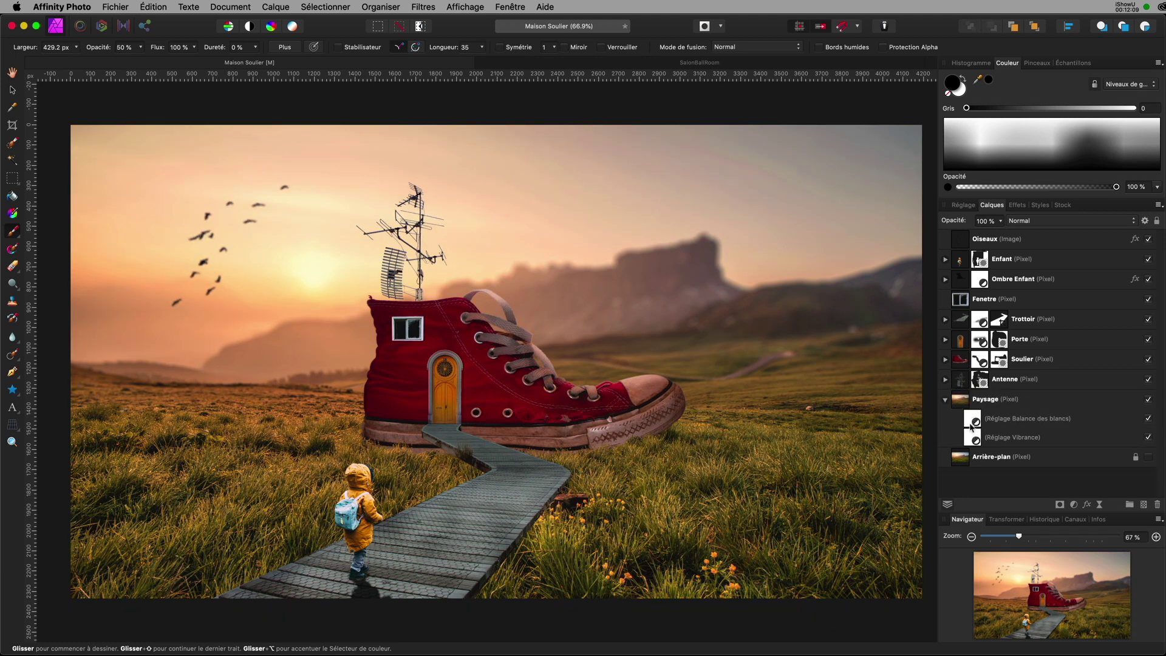